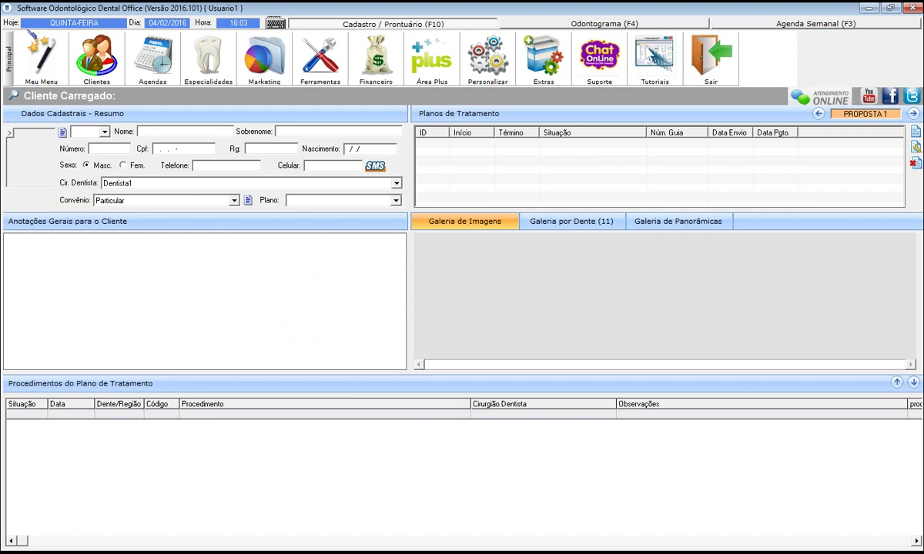
Search for the client by first name and load the matching client record.
click(96, 58)
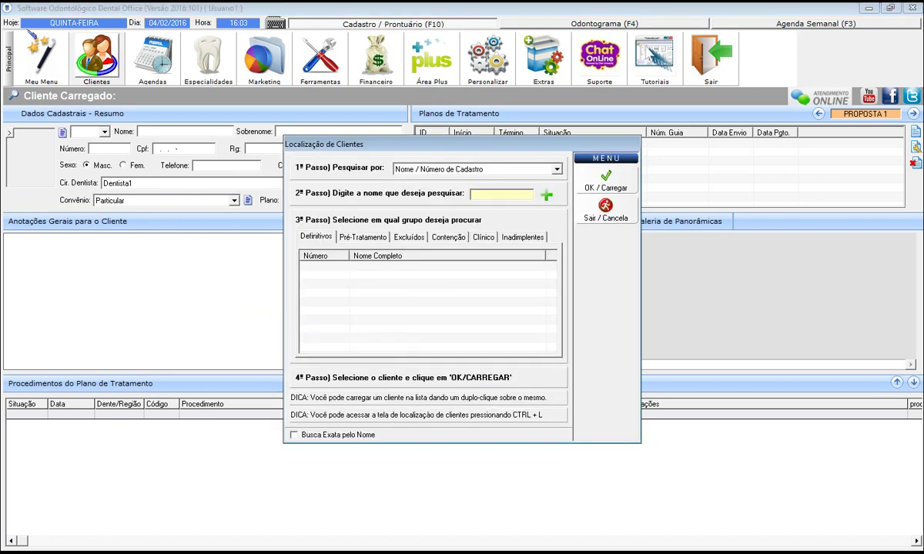
text(Thiago)
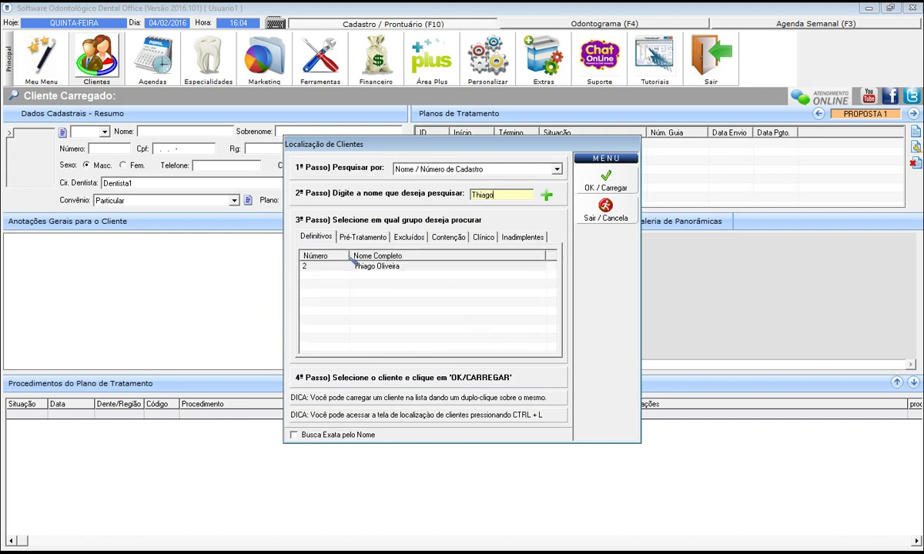
double_click(379, 267)
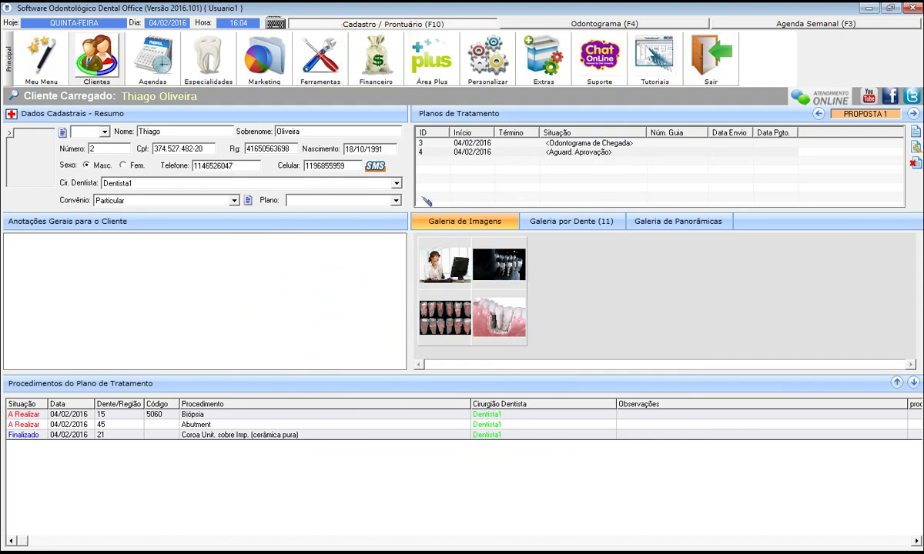
Open the loaded client's treatment budget, PROPOSTA 1, from the client finances.
click(366, 81)
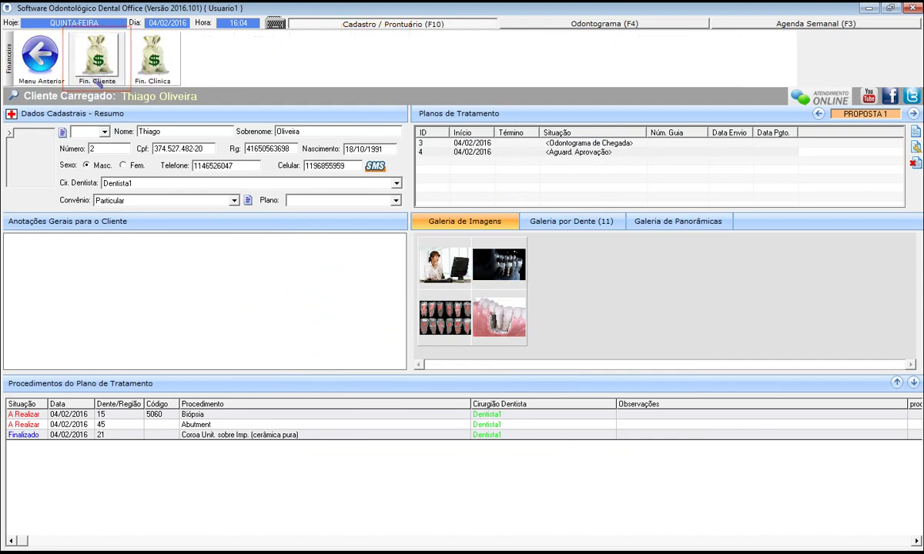
click(96, 73)
click(96, 77)
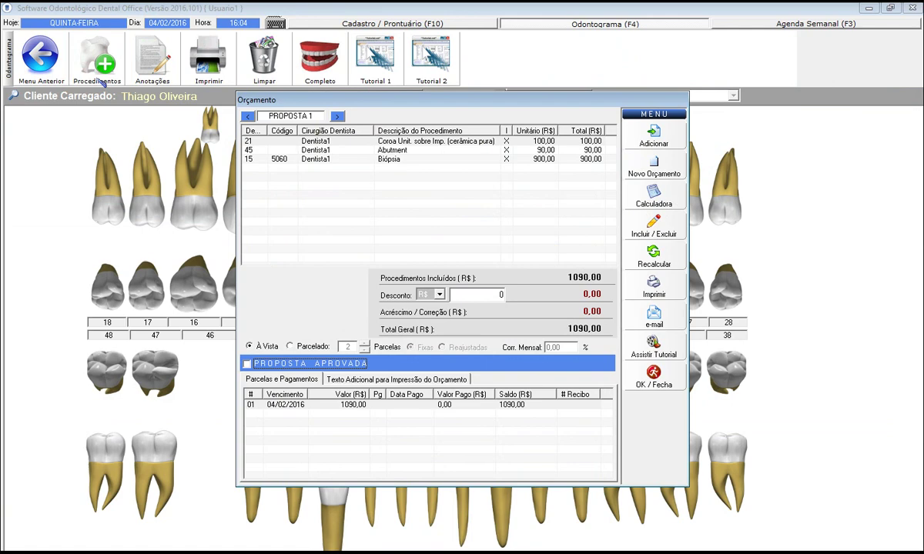
key(F5)
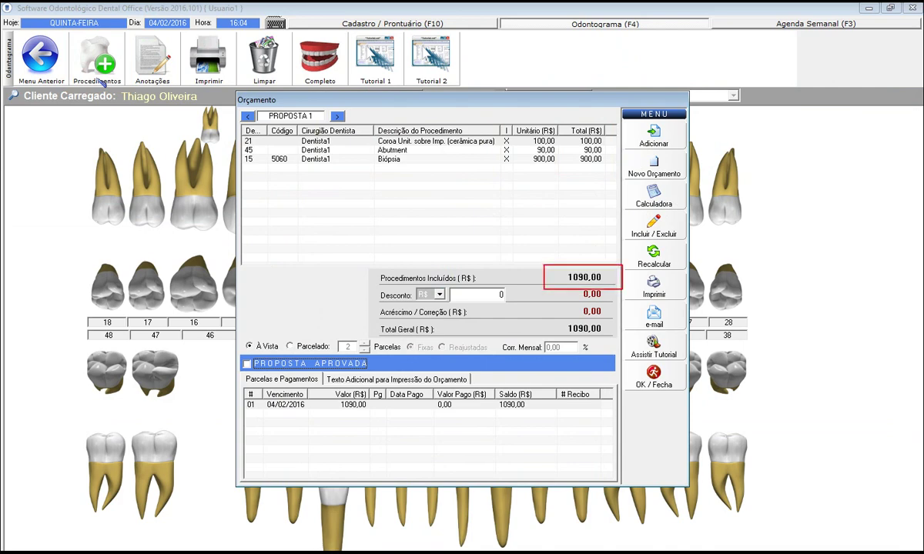
Apply a 5% discount to the budget, using the percentage discount type.
click(439, 295)
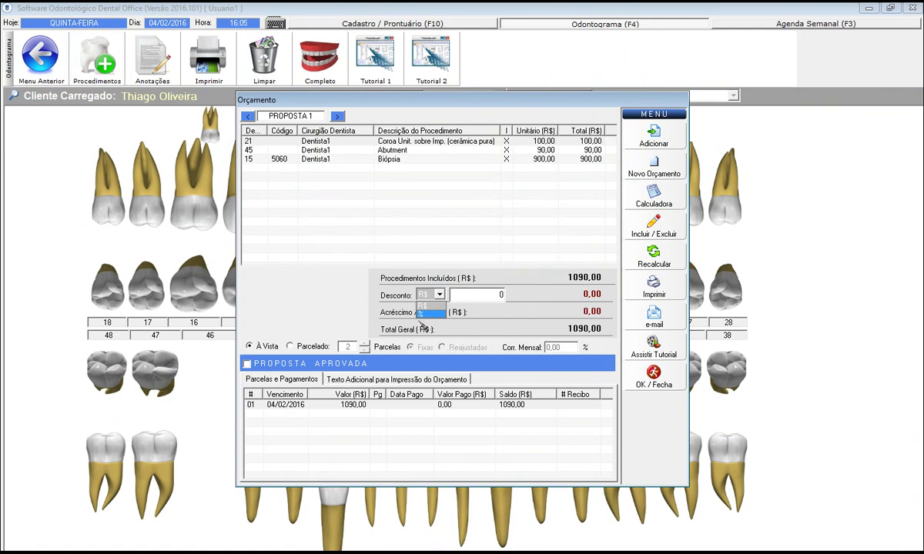
click(429, 313)
click(484, 295)
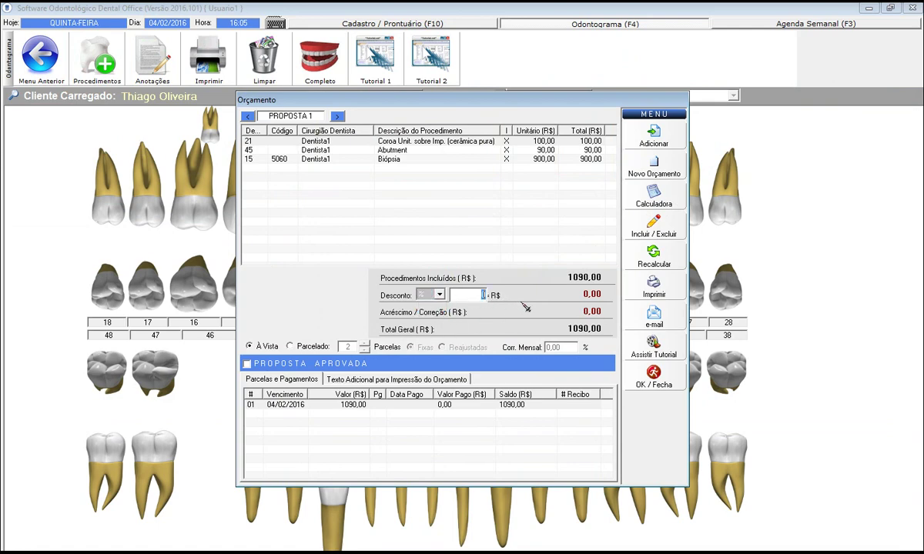
text(5)
key(Tab)
Change the payment from a single payment to four installments.
click(292, 347)
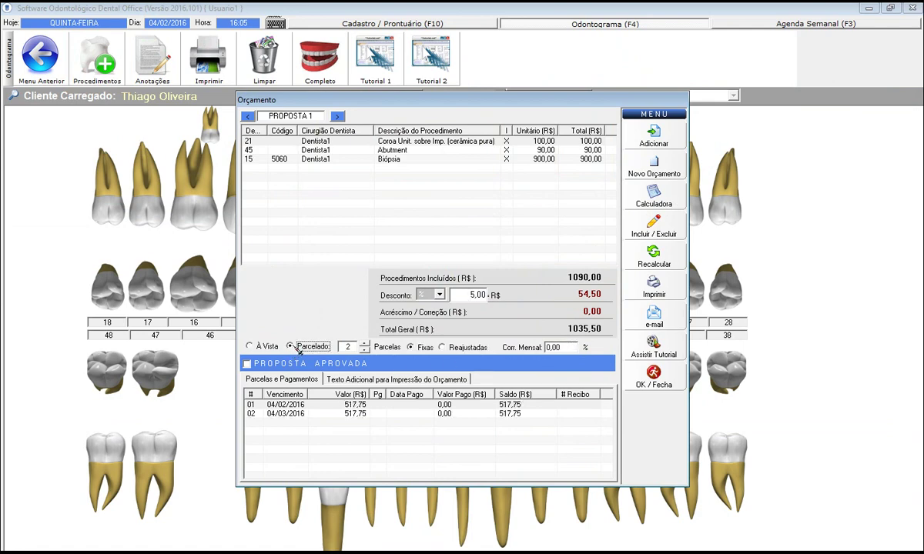
click(365, 345)
click(365, 344)
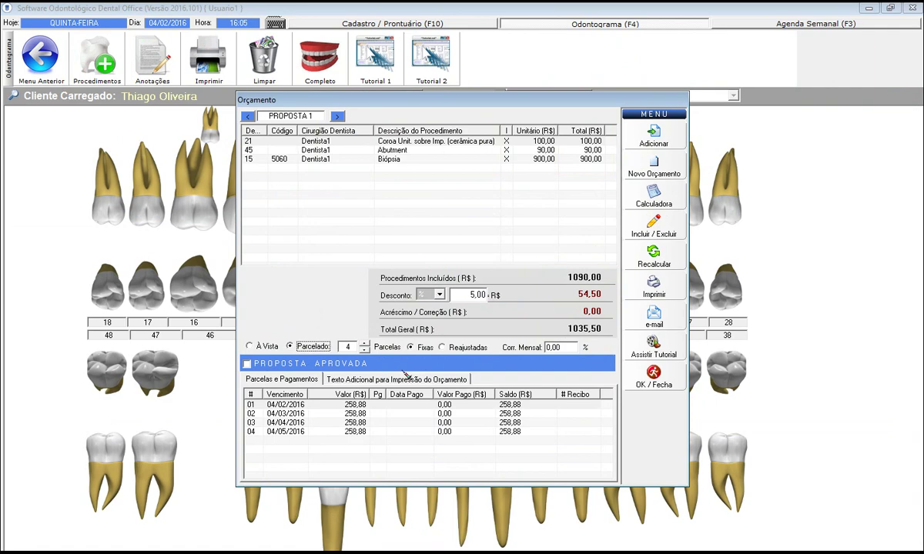
Try a 1% monthly correction with the installments switched to Reajustadas, and reset the correction to 0.
click(554, 347)
text(1)
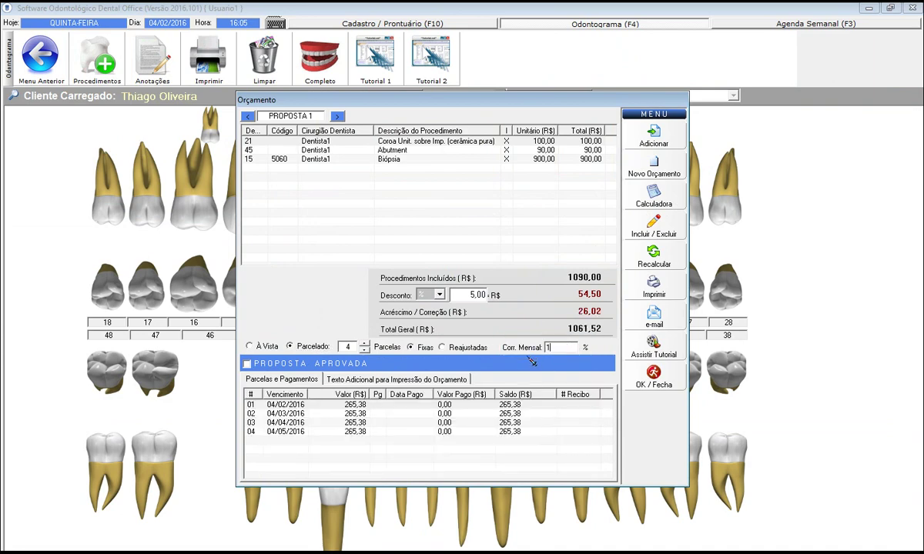
click(454, 347)
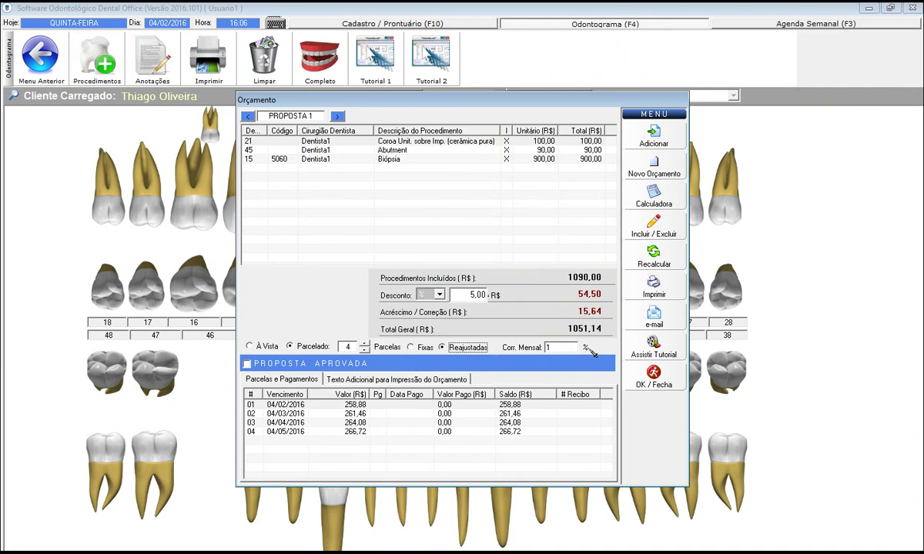
double_click(562, 348)
text(0)
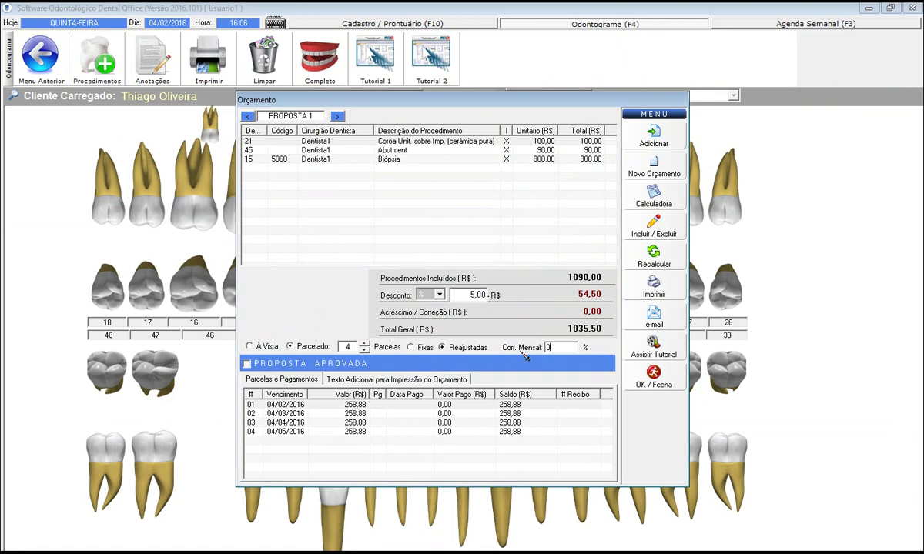
Set the first installment's due date to 05/02/2016 and its value to R$ 100,00.
double_click(297, 409)
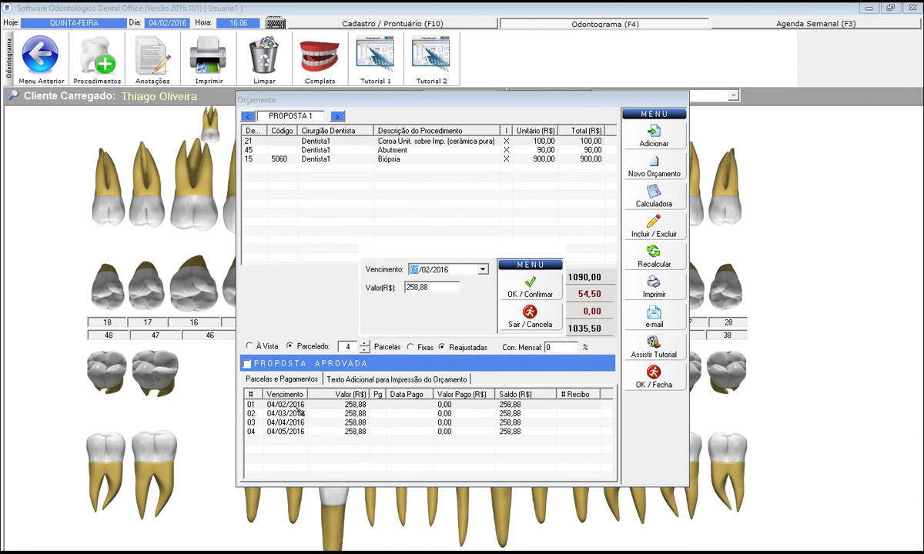
text(05)
key(Tab)
text(100)
click(556, 285)
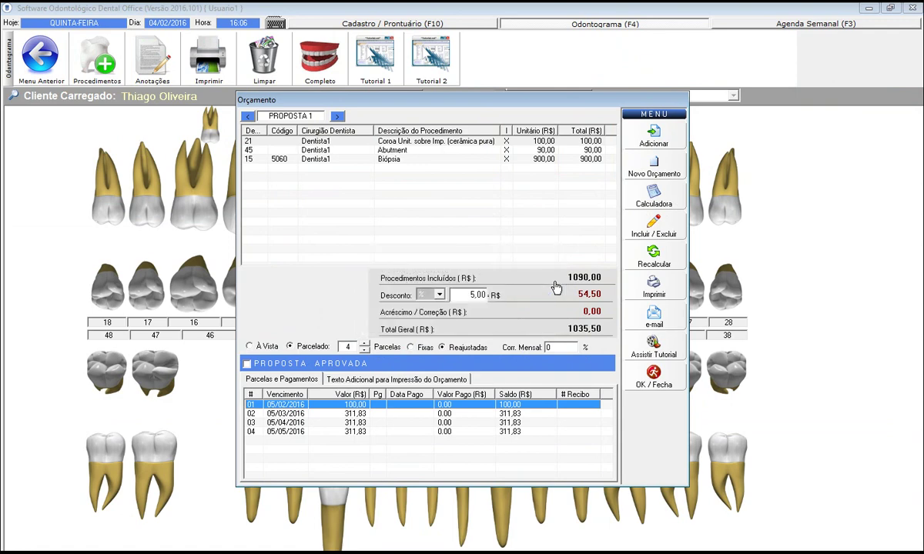
click(347, 415)
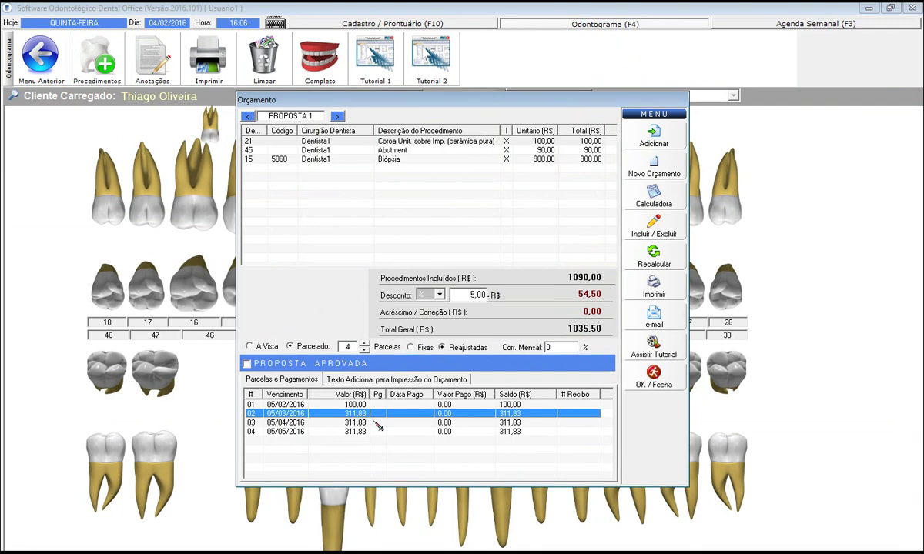
Mark the proposal as approved and try to add a procedure to the approved budget.
click(321, 368)
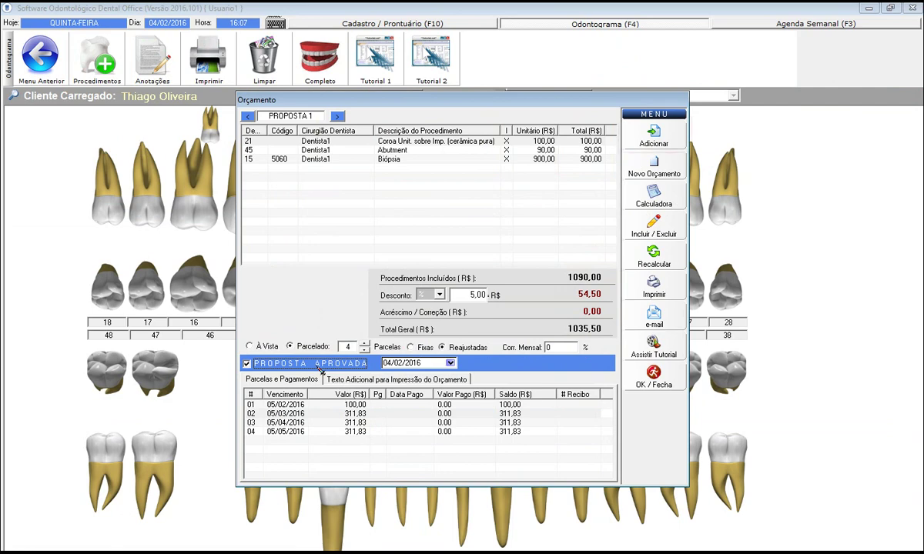
click(646, 137)
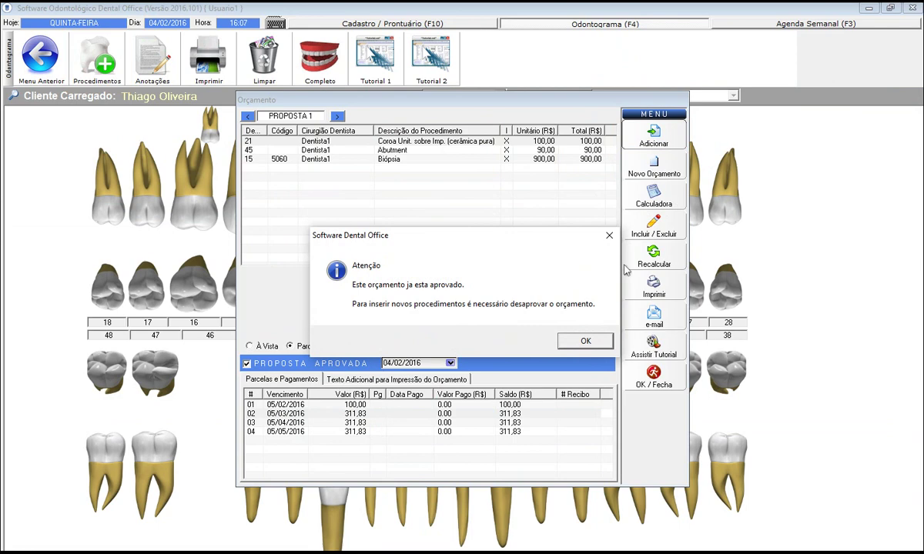
key(Return)
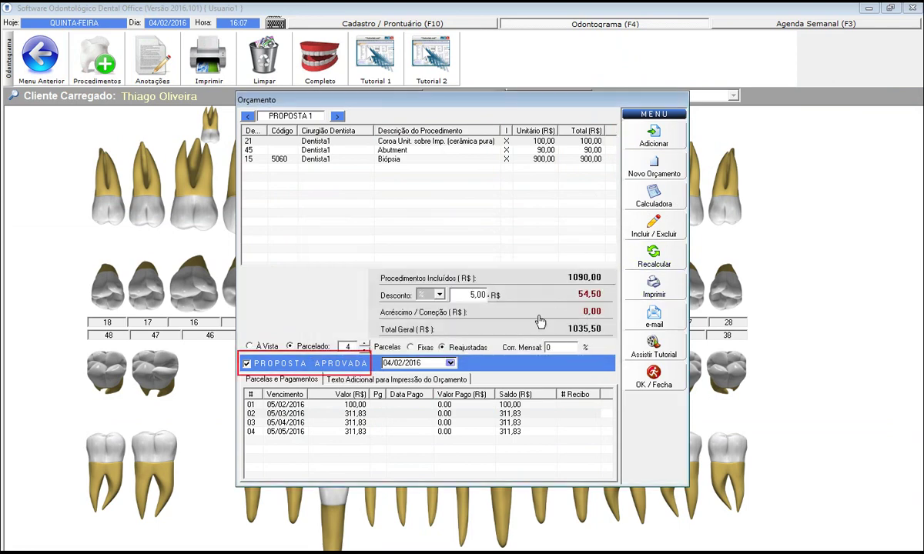
Withdraw the proposal's approval and open the form for adding procedures to the budget.
click(269, 365)
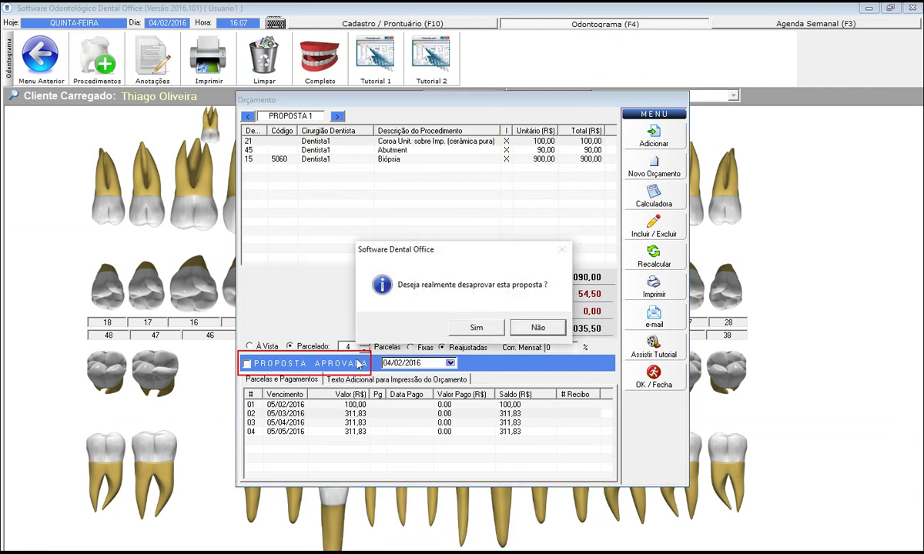
click(475, 328)
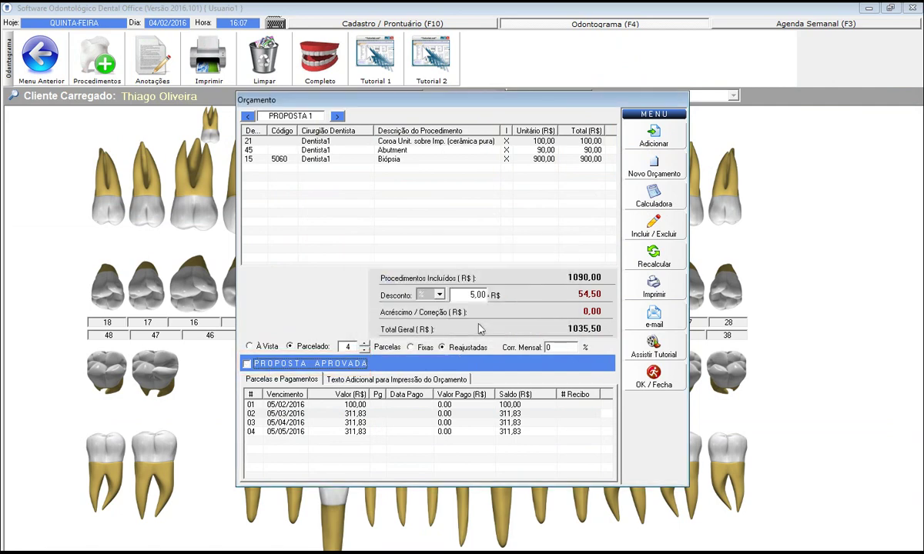
click(655, 137)
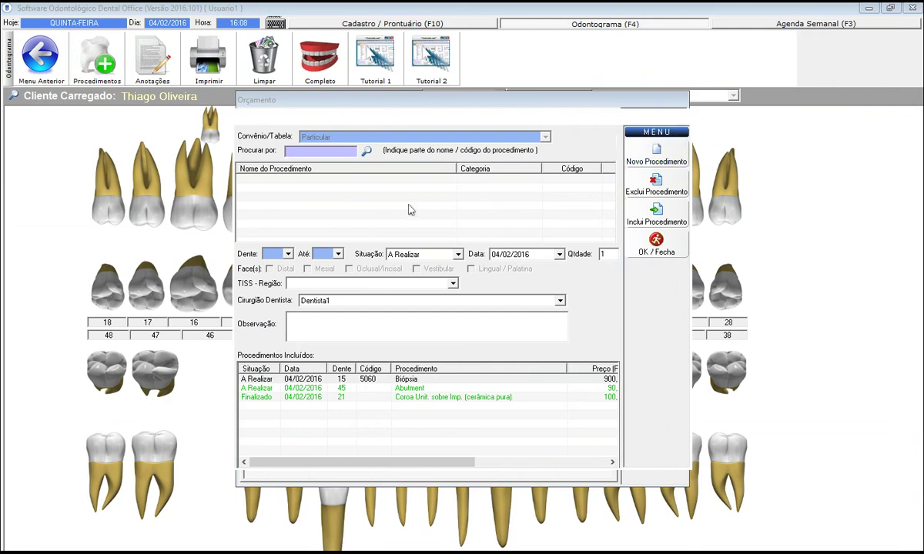
Search the procedures for "Restaura" and try to add Restauração de Amálgama - 3 faces on tooth 18.
click(324, 151)
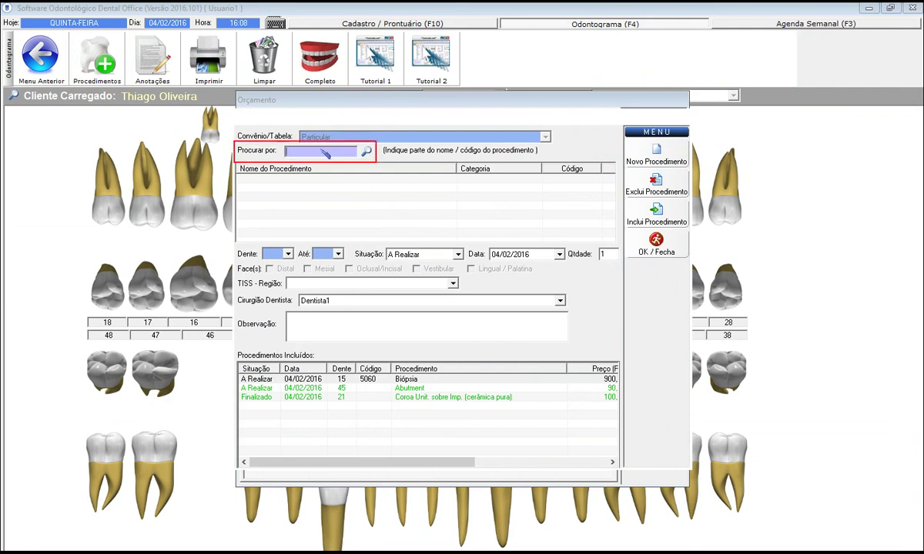
text(Res)
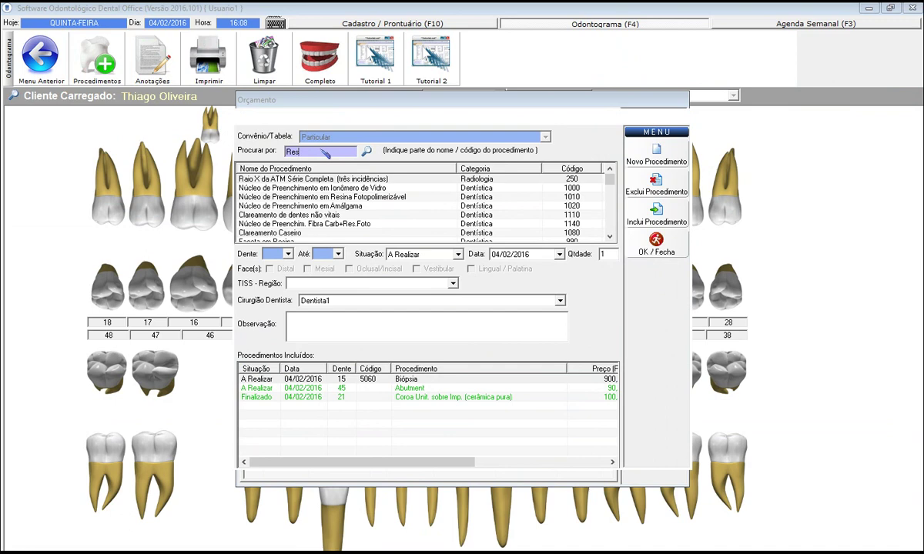
text(taura)
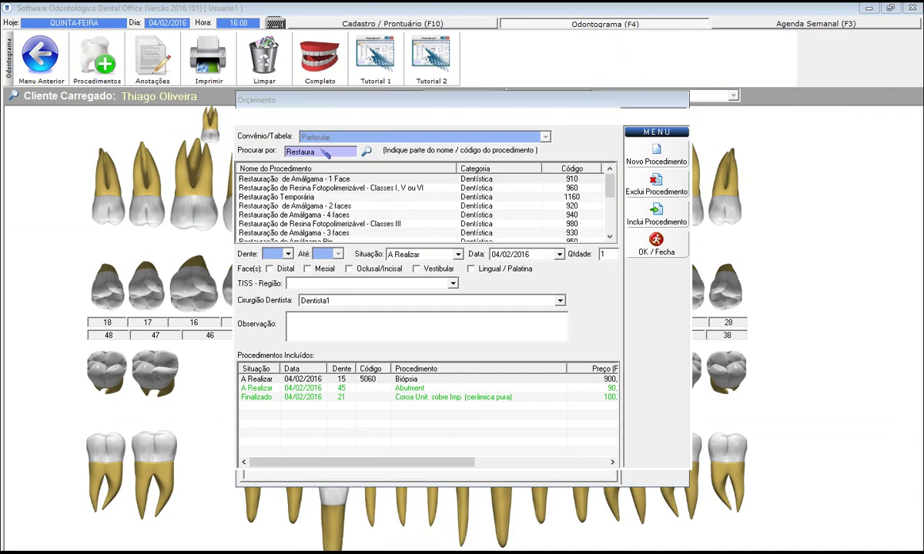
click(329, 208)
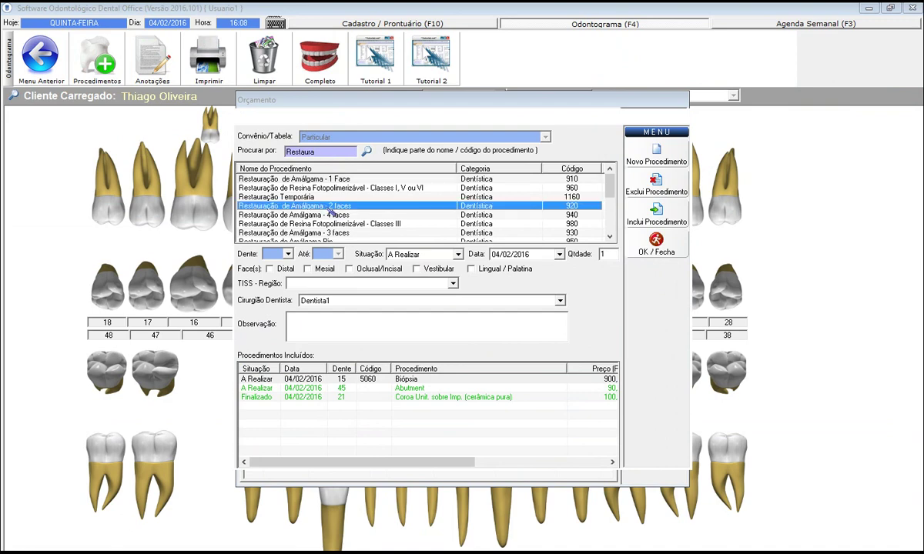
click(283, 233)
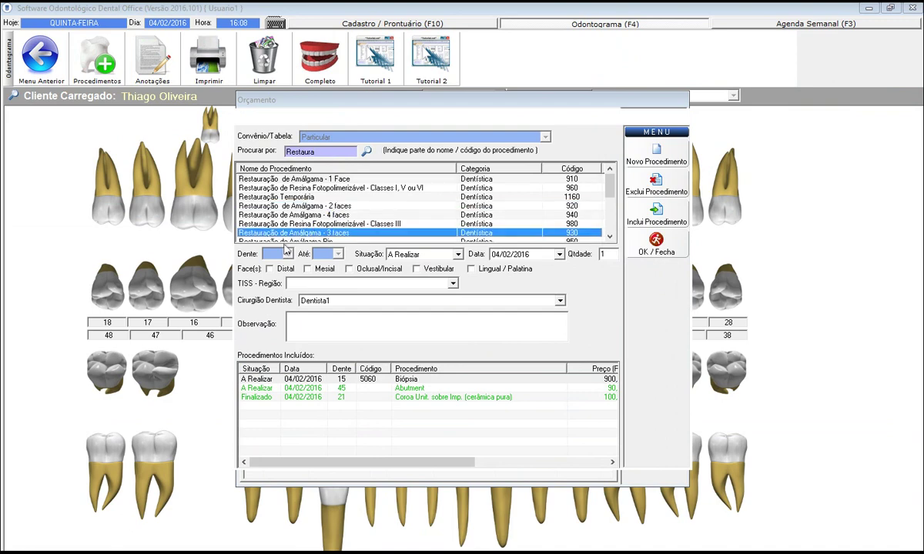
click(288, 254)
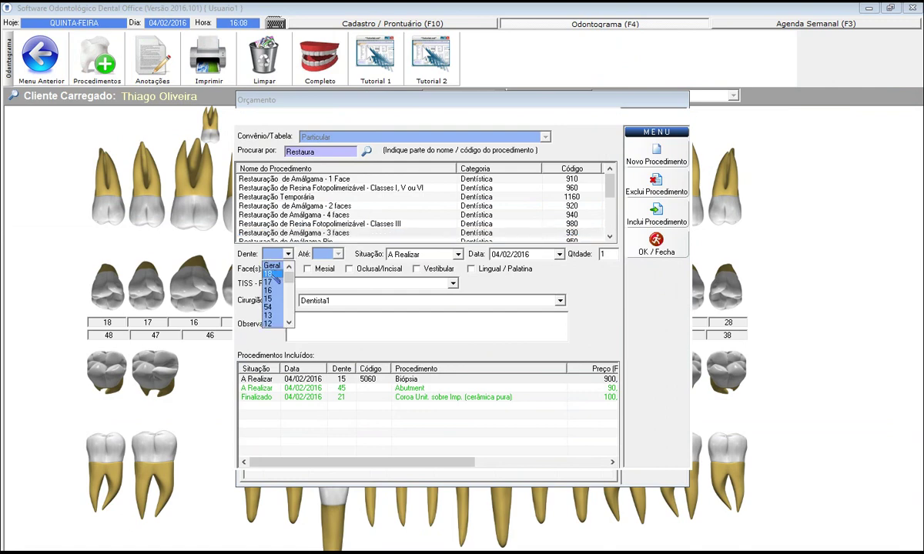
click(274, 274)
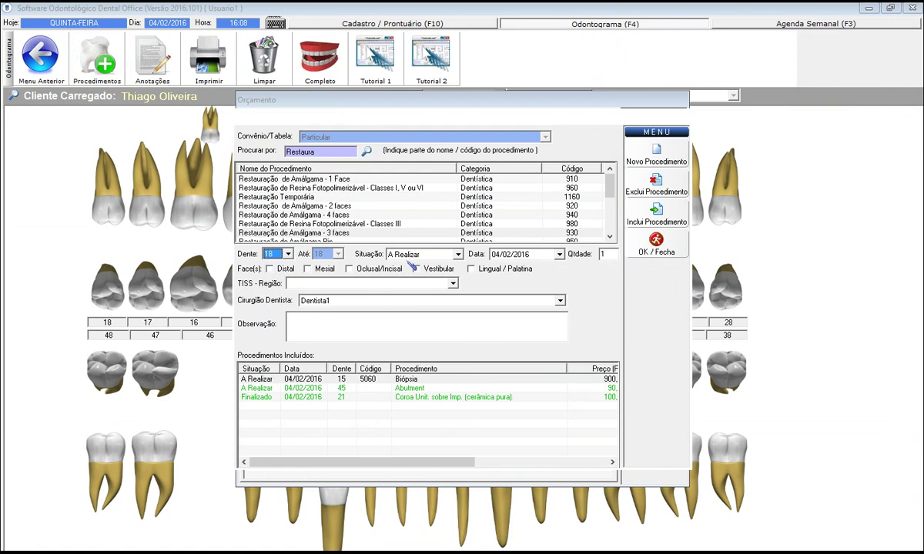
click(650, 212)
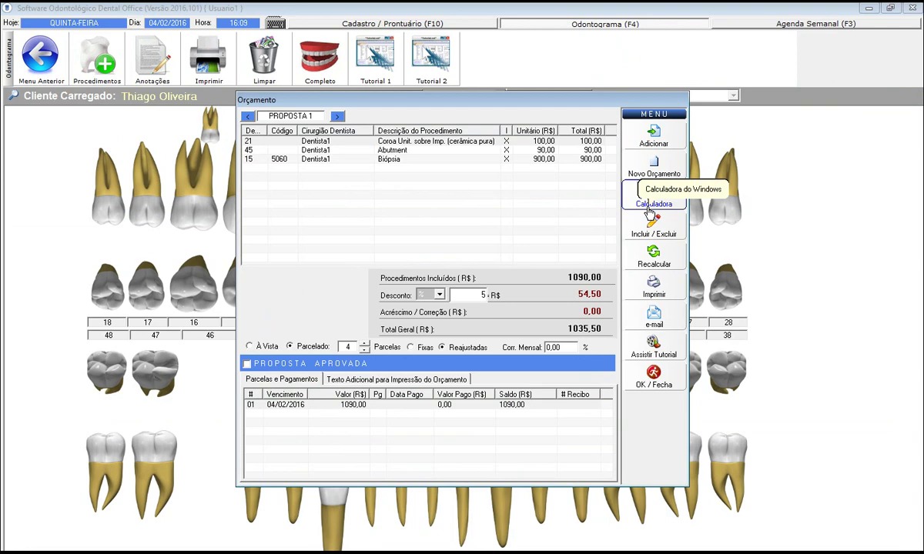
Regenerate the four installments and set the first one to be due 05/02/2016 with a value of R$ 150,00.
click(305, 346)
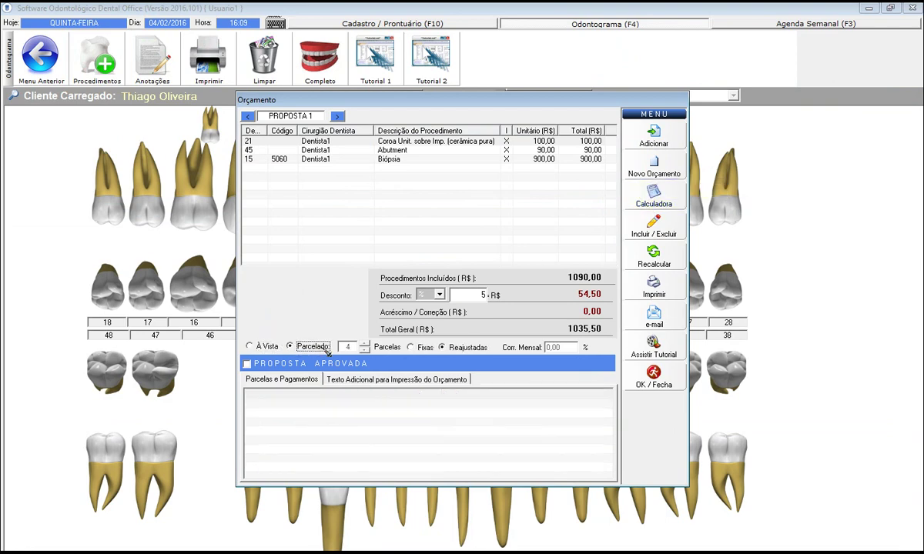
double_click(347, 404)
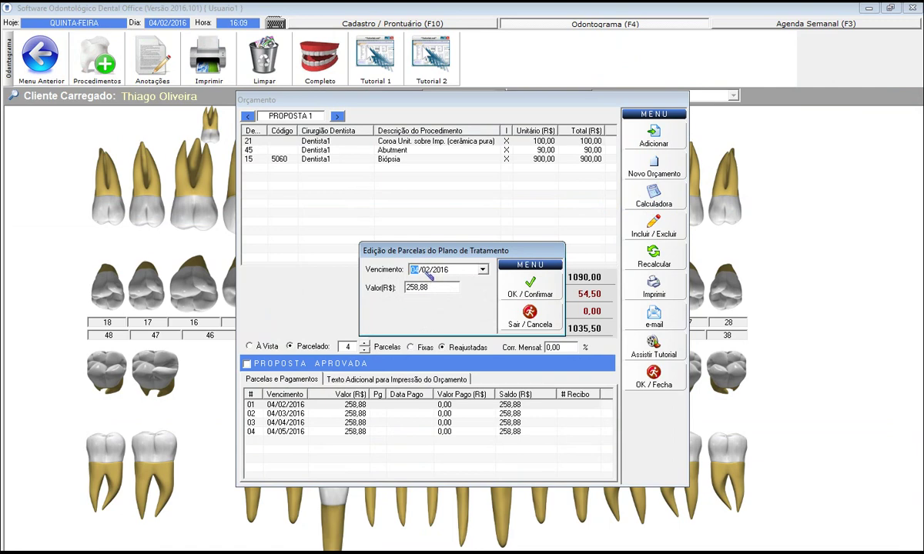
text(05)
key(Tab)
text(150,00)
click(538, 290)
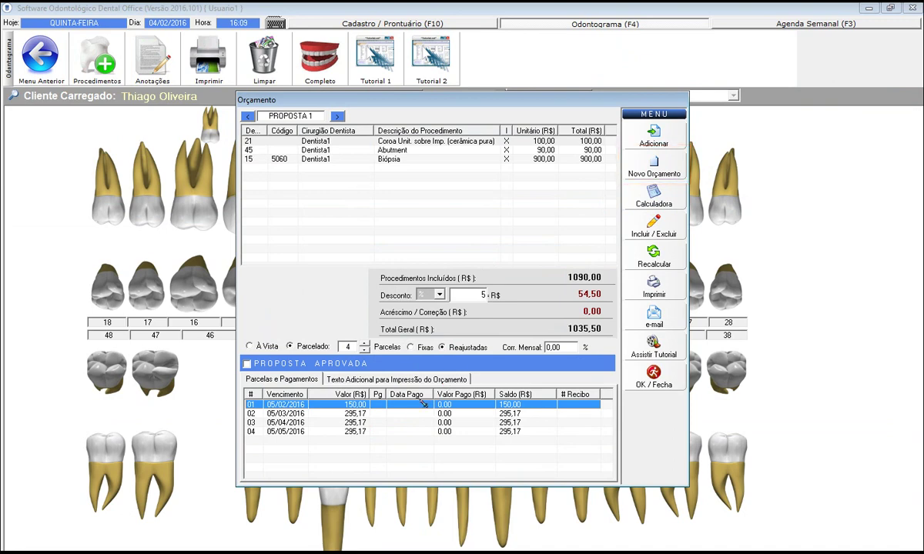
Open the Windows calculator from the budget and close it.
click(649, 204)
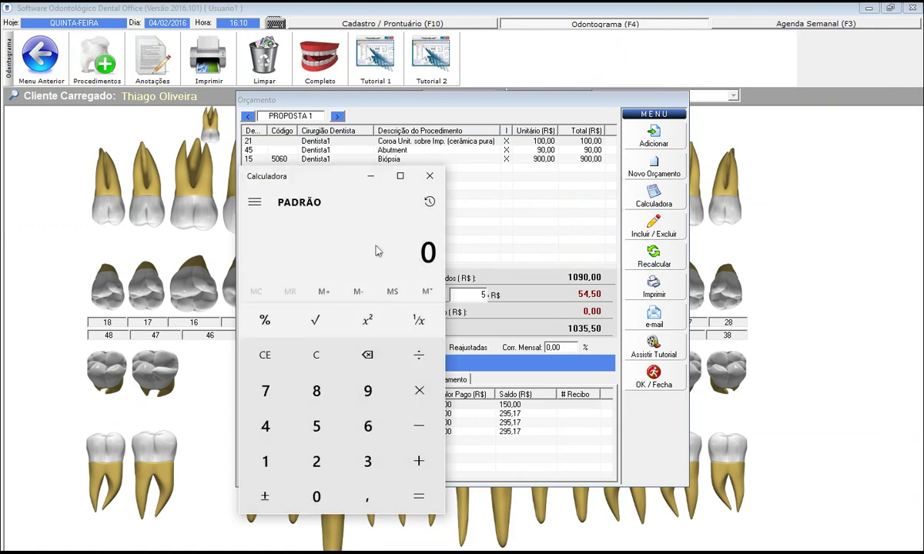
click(430, 176)
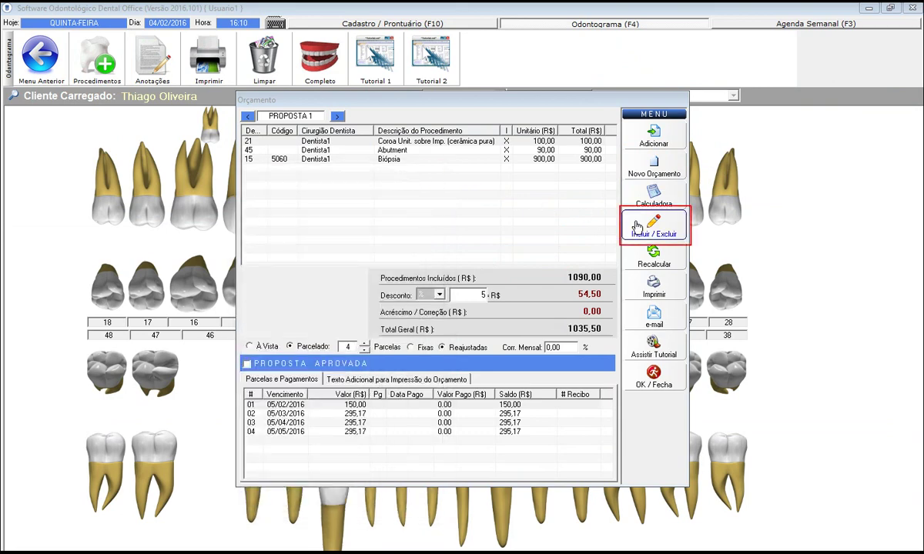
Exclude the Abutment procedure on tooth 45 from the budget and include it again.
click(606, 151)
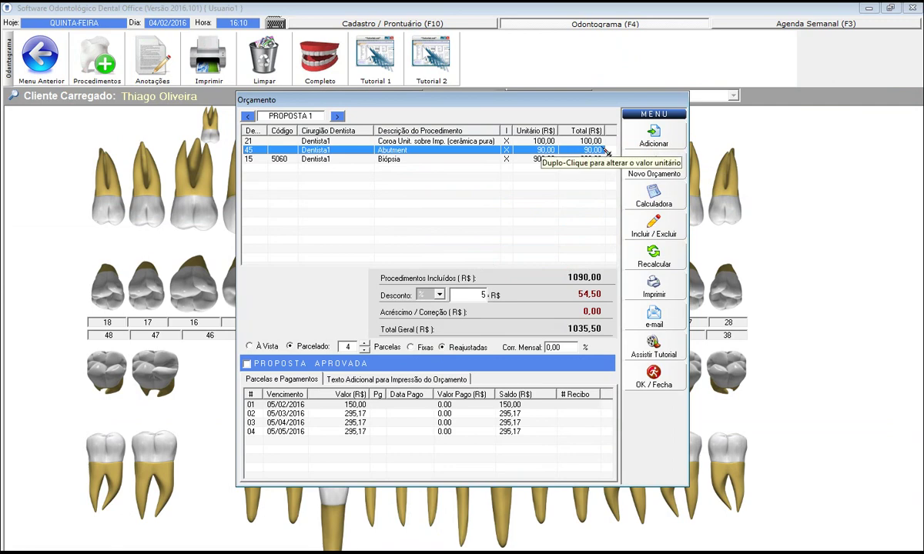
click(667, 232)
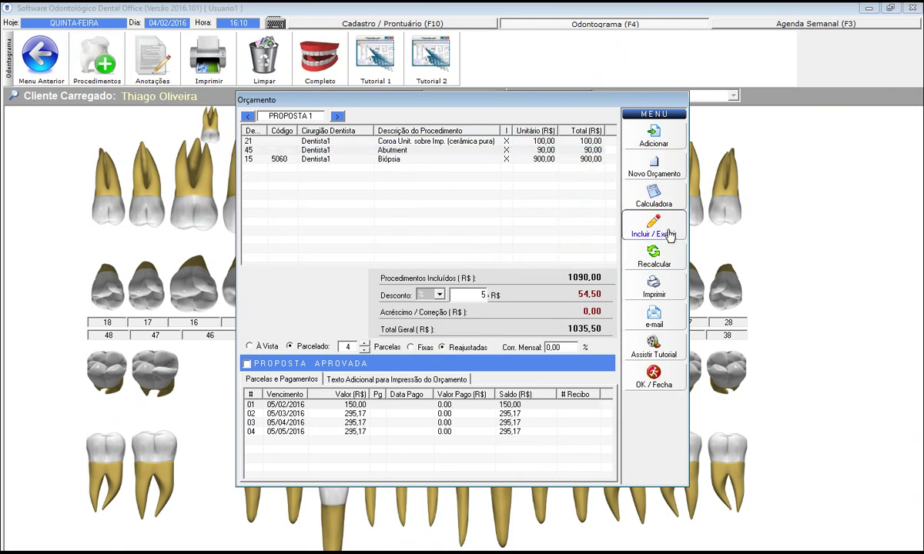
click(403, 149)
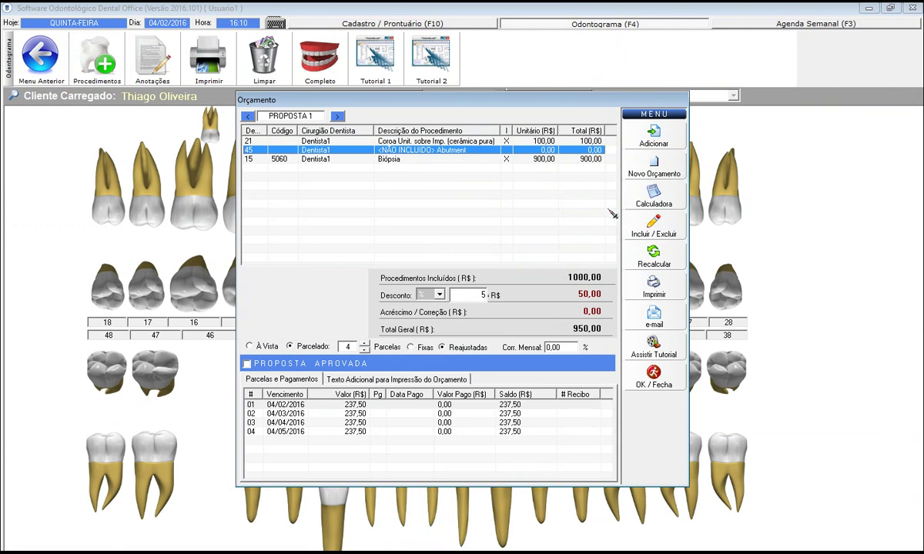
click(652, 224)
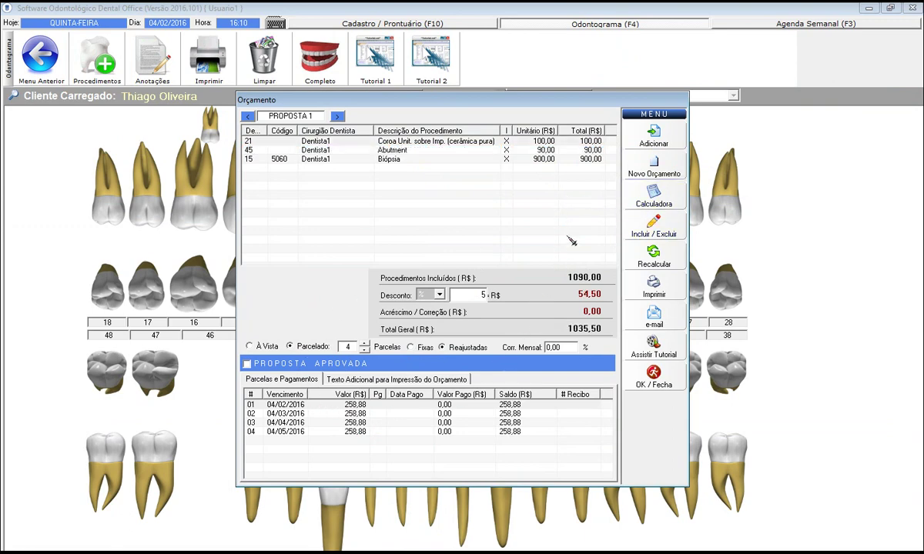
Preview the budget's printout, examine the procedures, totals, payment conditions and signature fields on both pages, and close the preview.
click(654, 287)
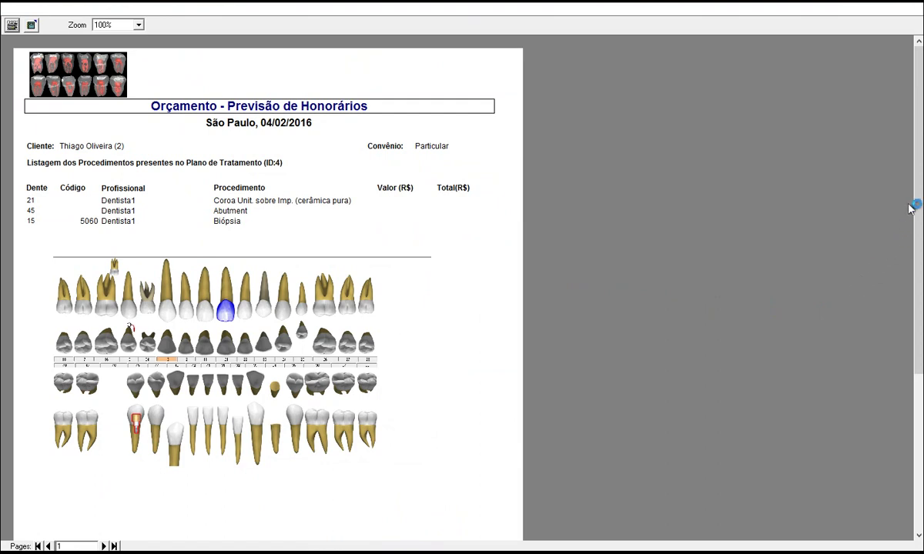
scroll(916, 206, down, 3)
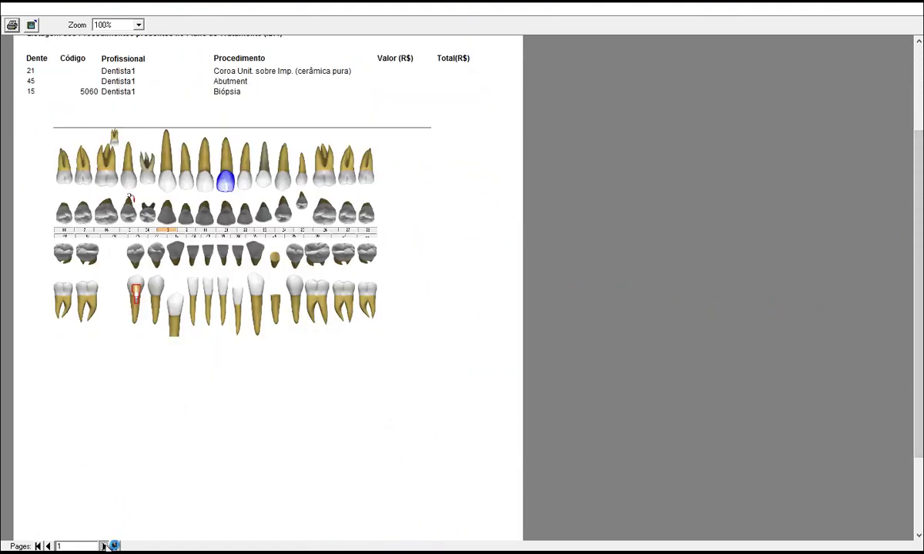
click(104, 545)
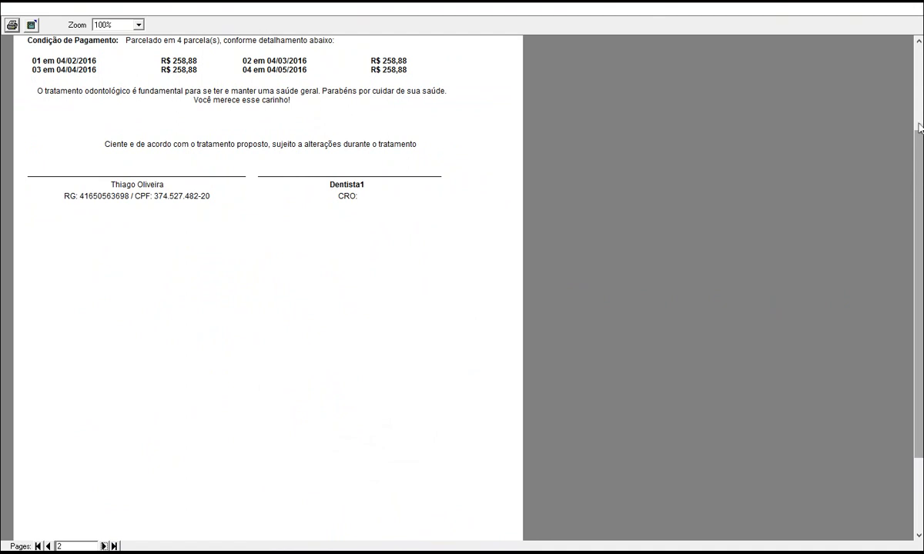
scroll(917, 73, up, 3)
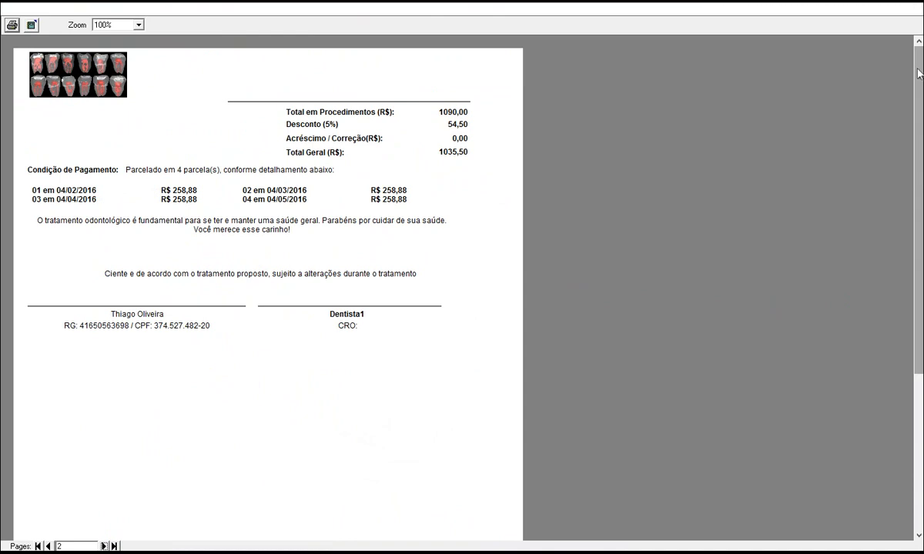
click(856, 9)
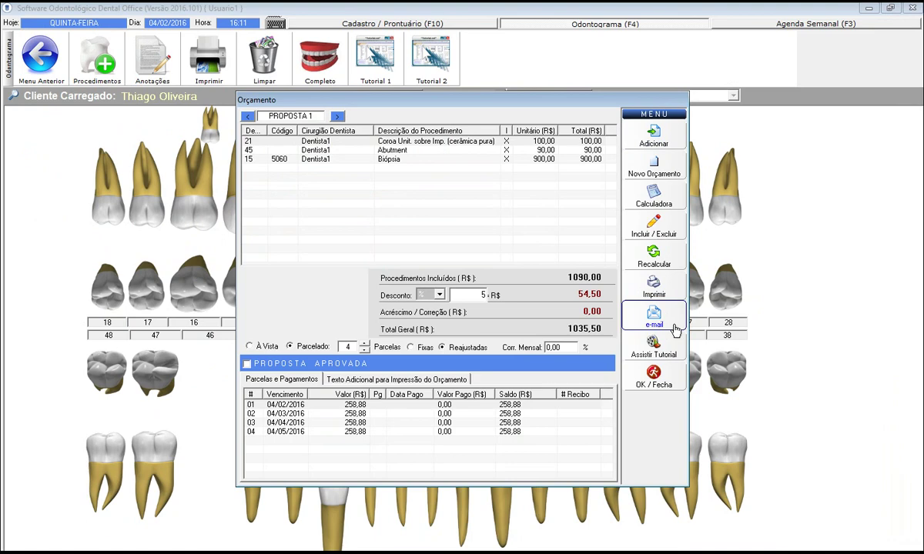
Set the first installment to R$ 100,00 due 05/02/2016, and approve and close the proposal.
double_click(368, 414)
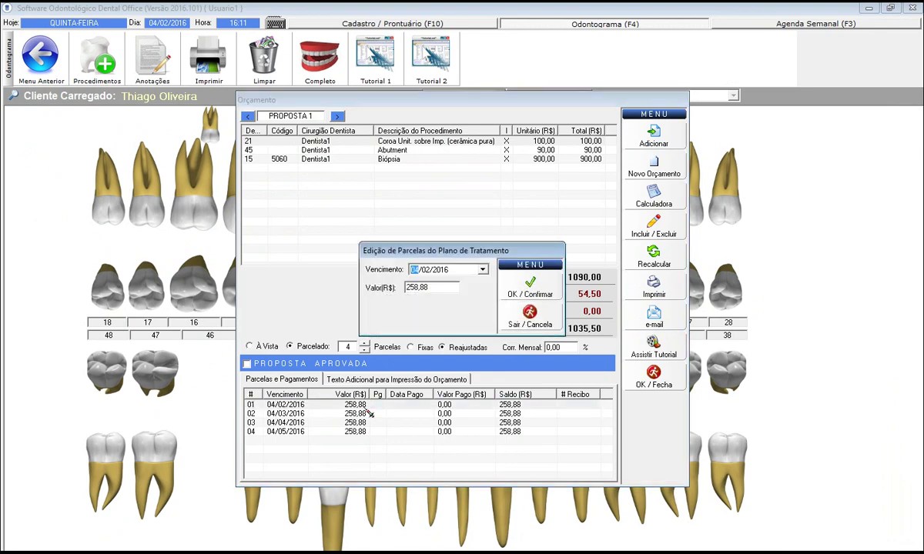
text(05)
key(Tab)
text(100)
click(528, 287)
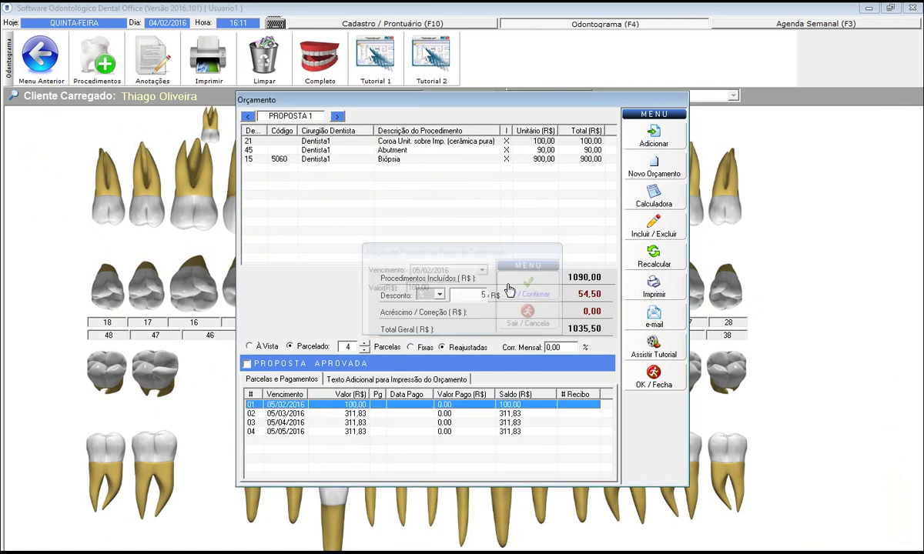
click(337, 365)
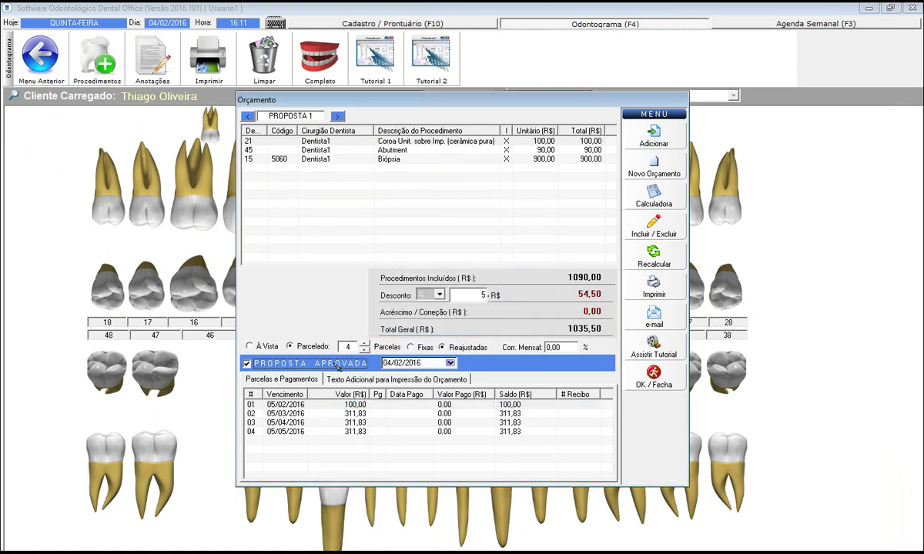
click(645, 377)
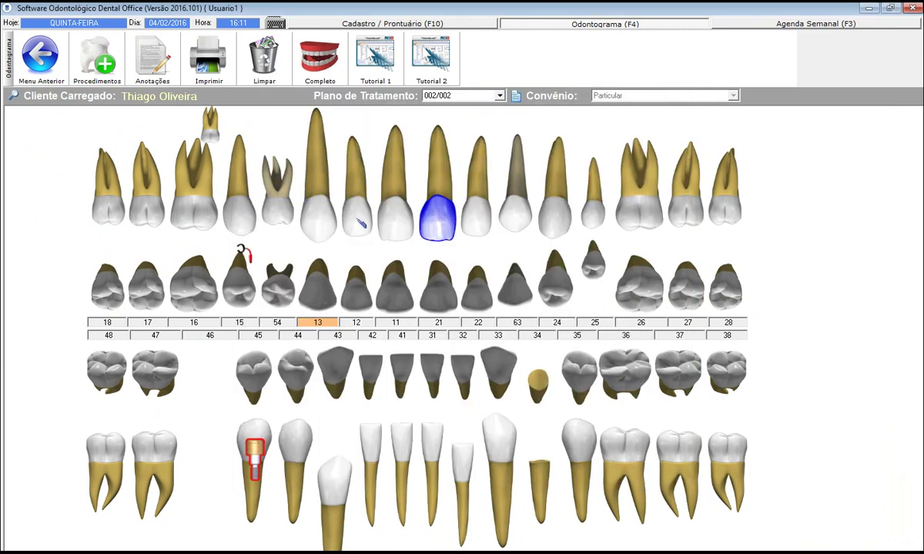
Open the client's financial records showing the installments of all treatment plans.
click(40, 57)
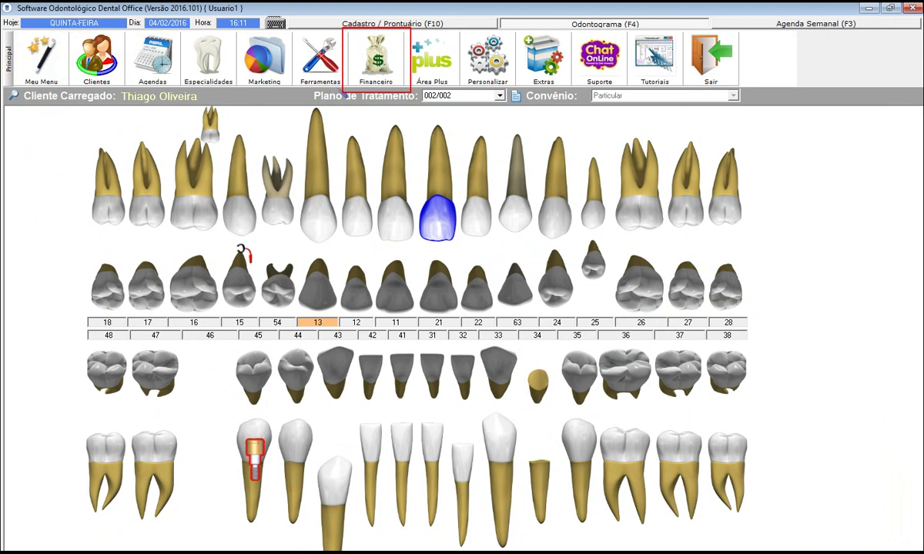
click(361, 81)
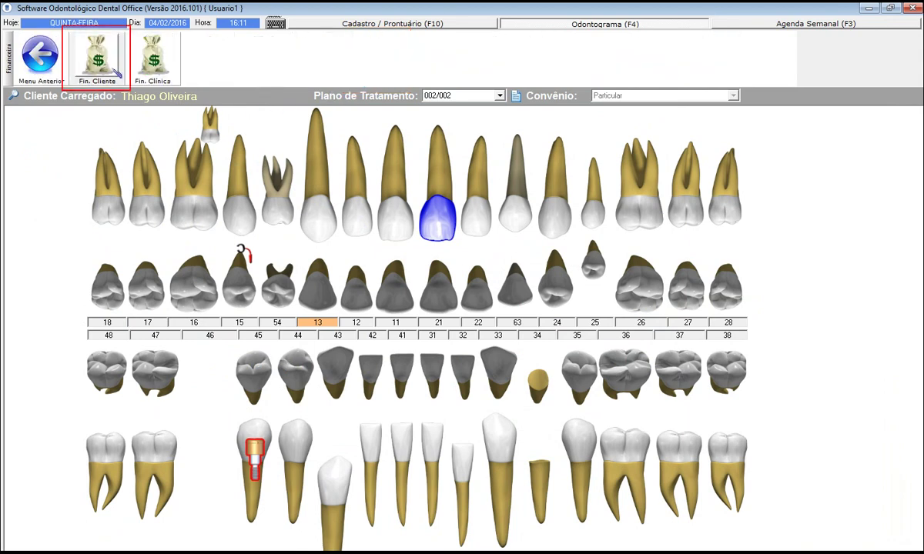
click(94, 54)
click(153, 56)
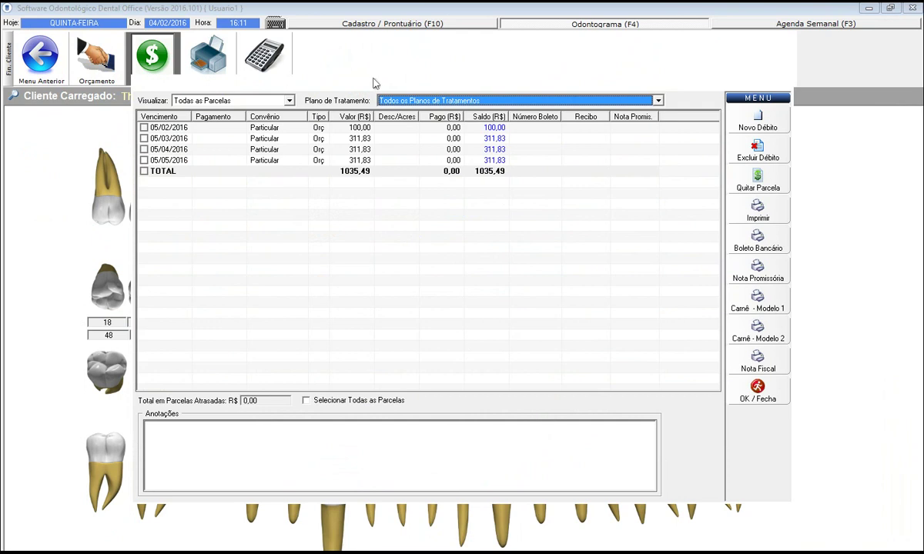
key(F6)
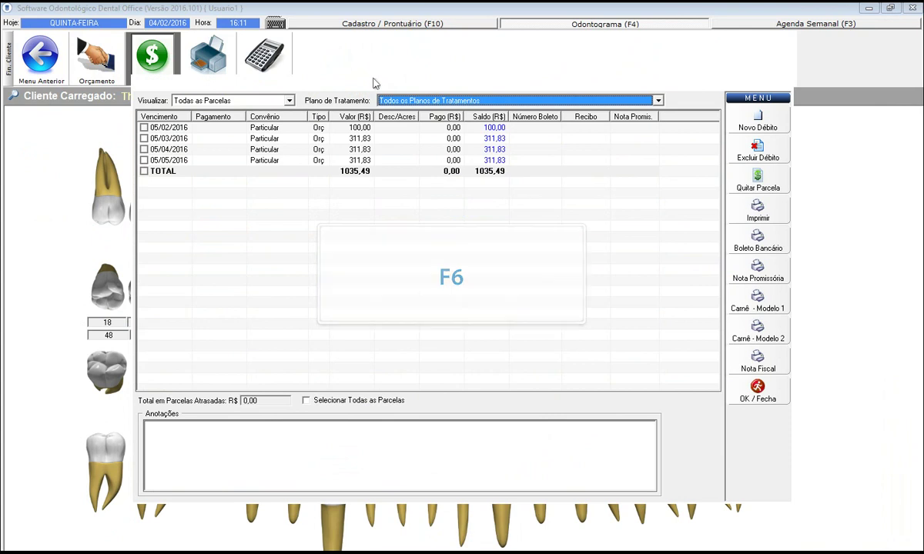
drag(374, 82, 364, 86)
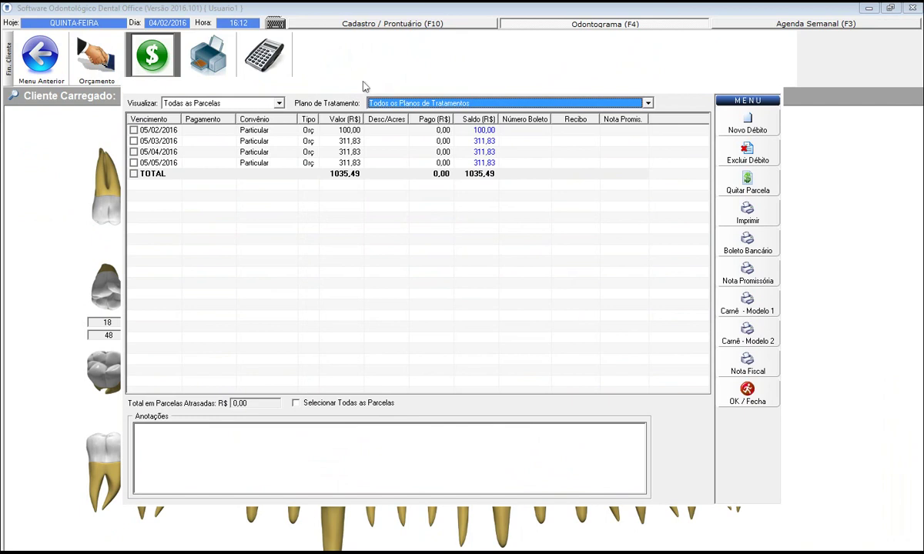
Open the payment form for the installment due 05/02/2016, keeping the adjustment type as Desconto.
click(277, 131)
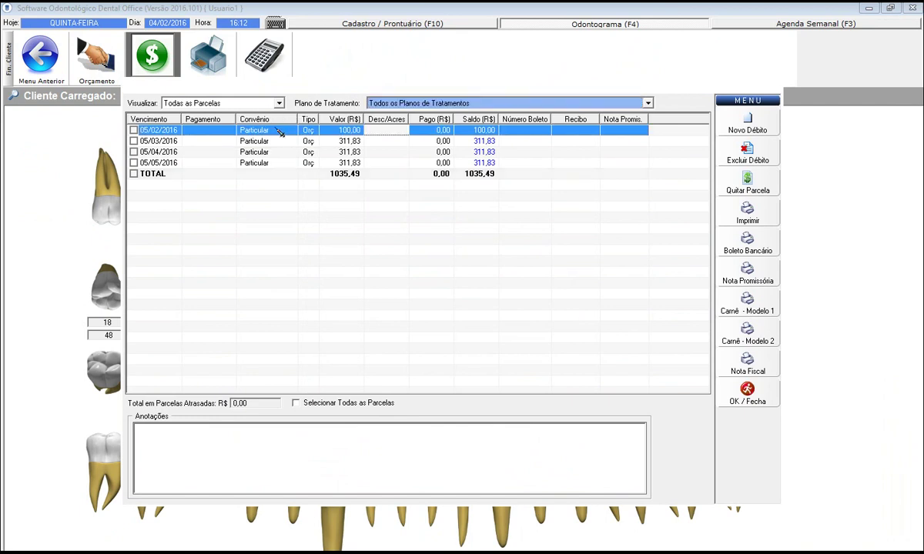
click(727, 189)
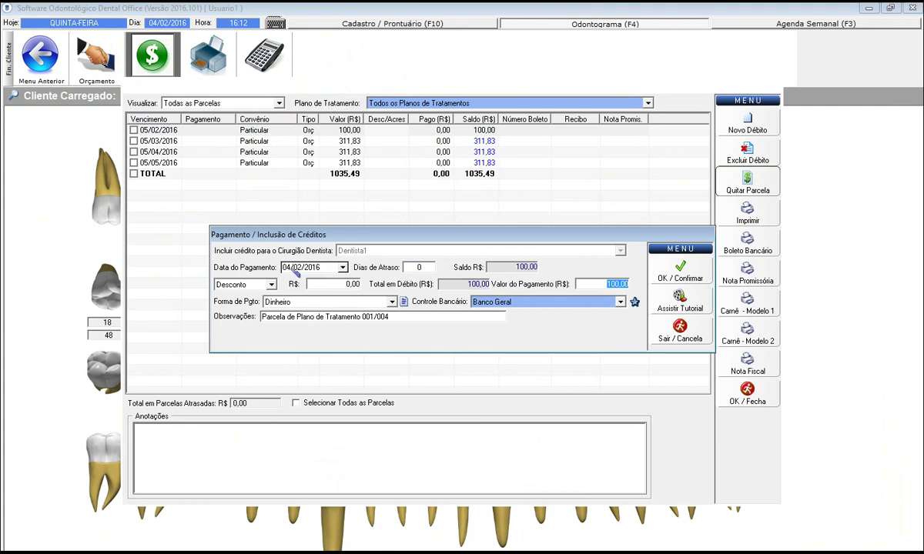
click(268, 287)
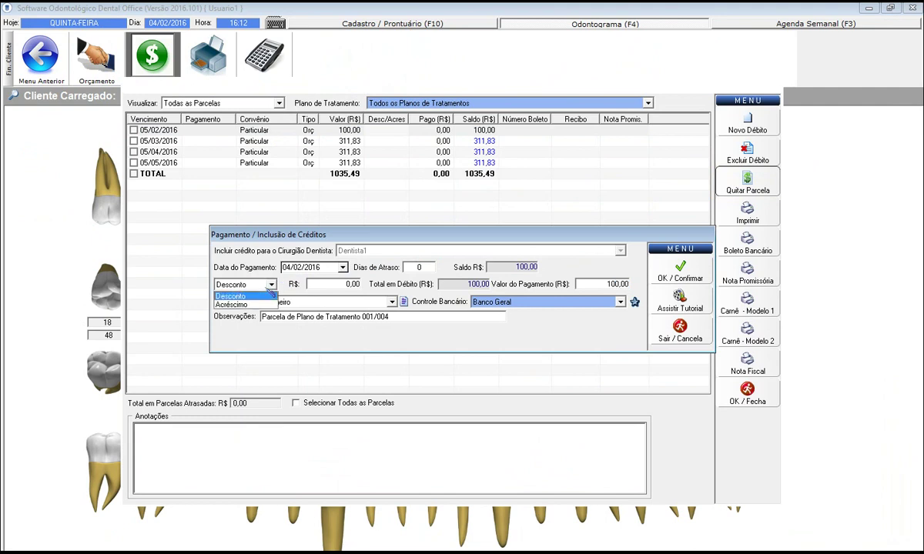
click(269, 296)
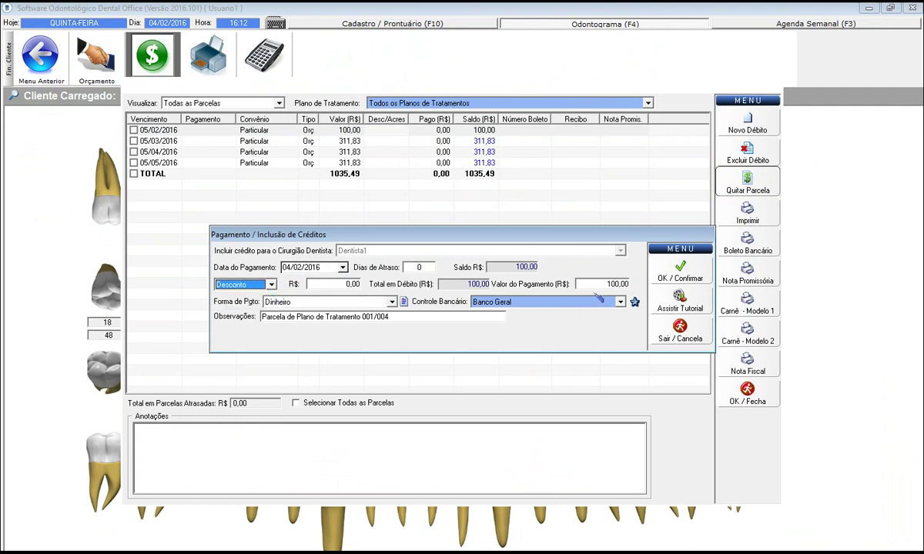
click(579, 284)
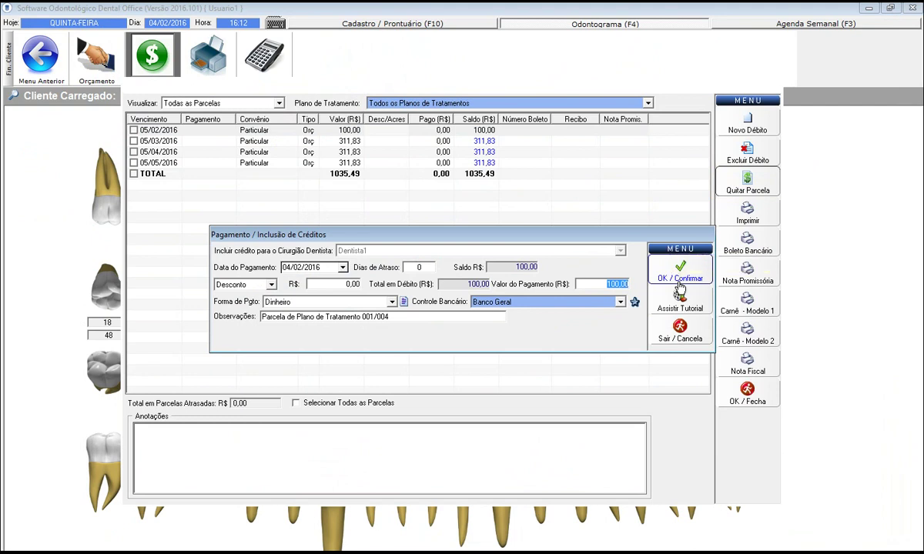
Try Cartão Visa as the payment method, set it back to Dinheiro and confirm the payment.
click(370, 302)
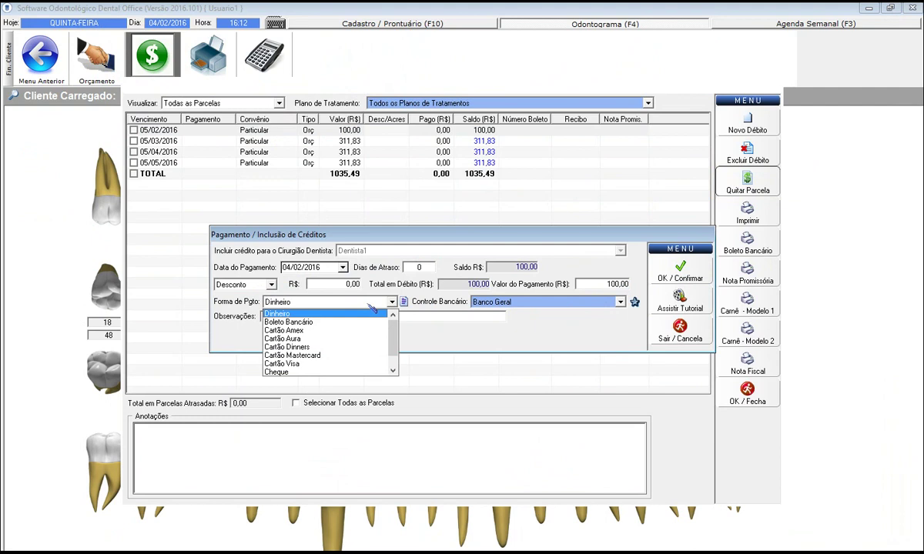
click(299, 365)
click(306, 300)
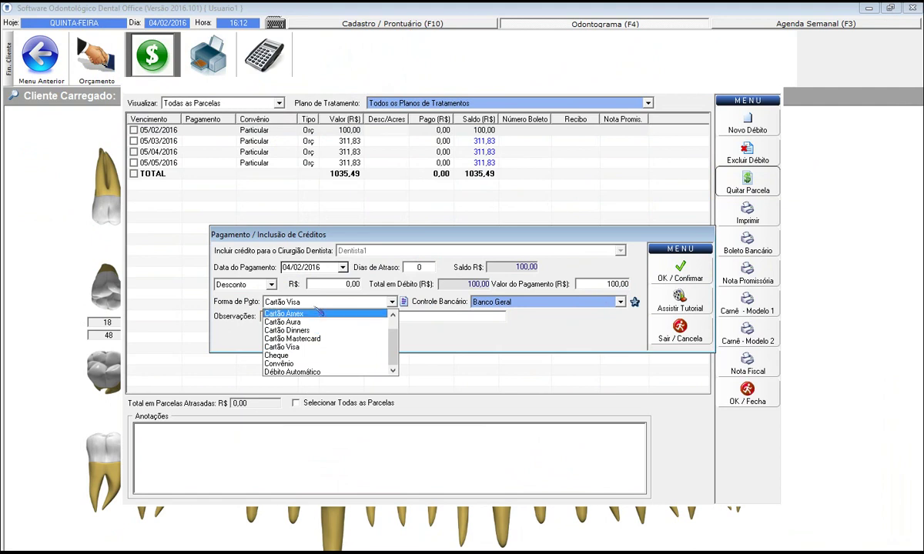
scroll(316, 322, up, 1)
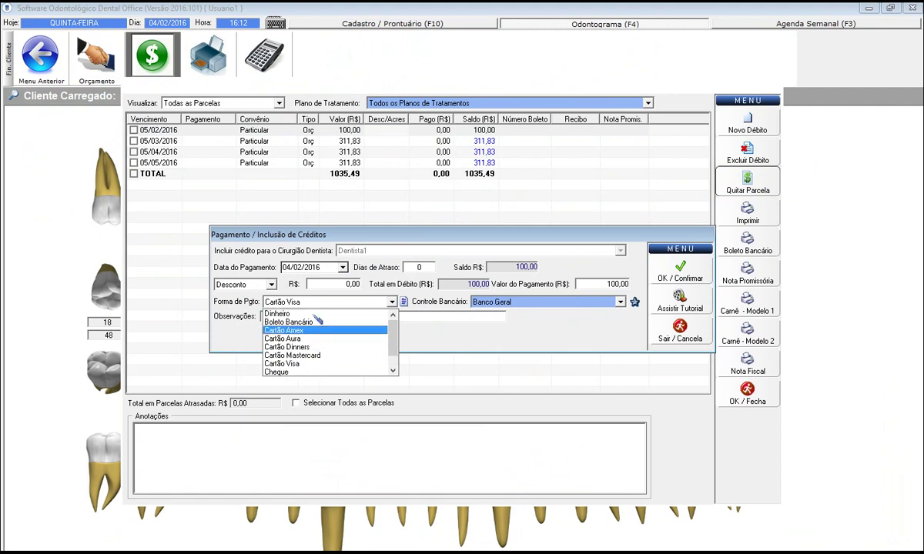
click(304, 314)
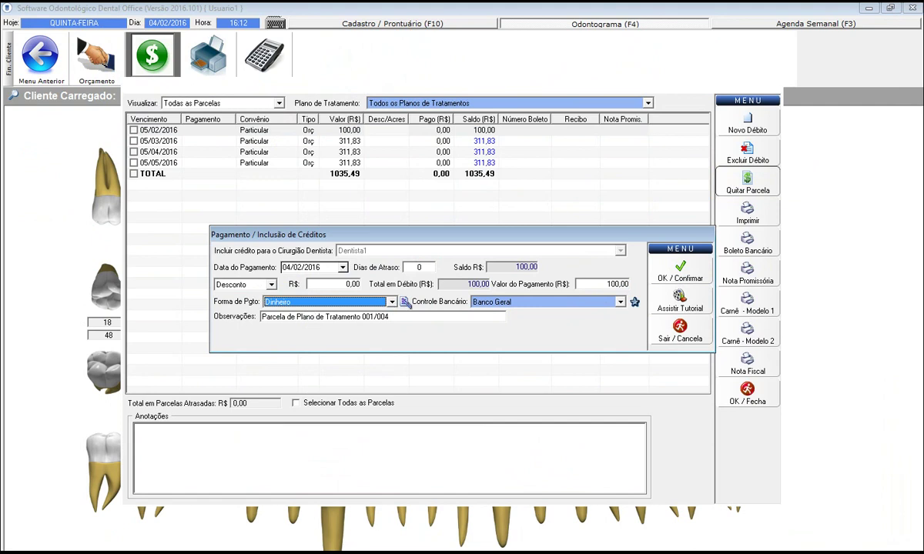
click(702, 270)
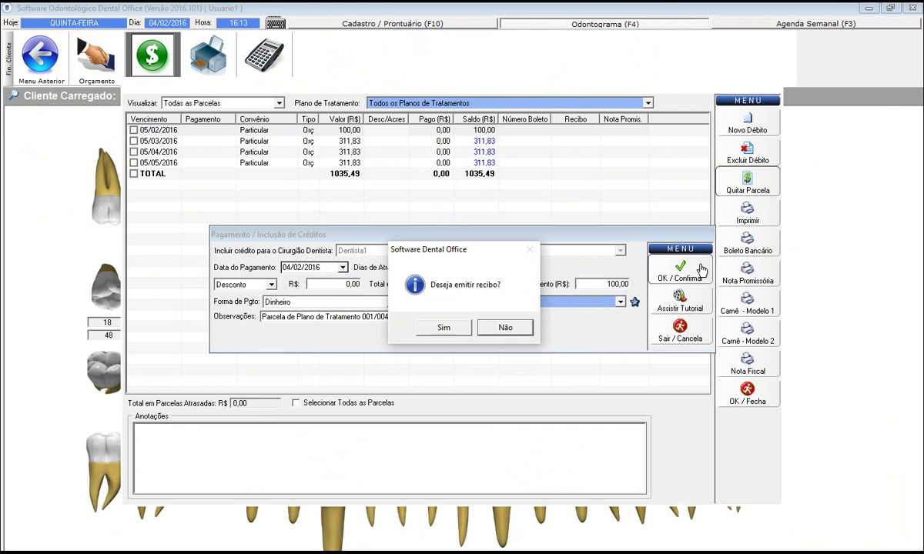
Issue a receipt for the payment dated 04/02/2016 in two copies, and close its preview.
click(443, 327)
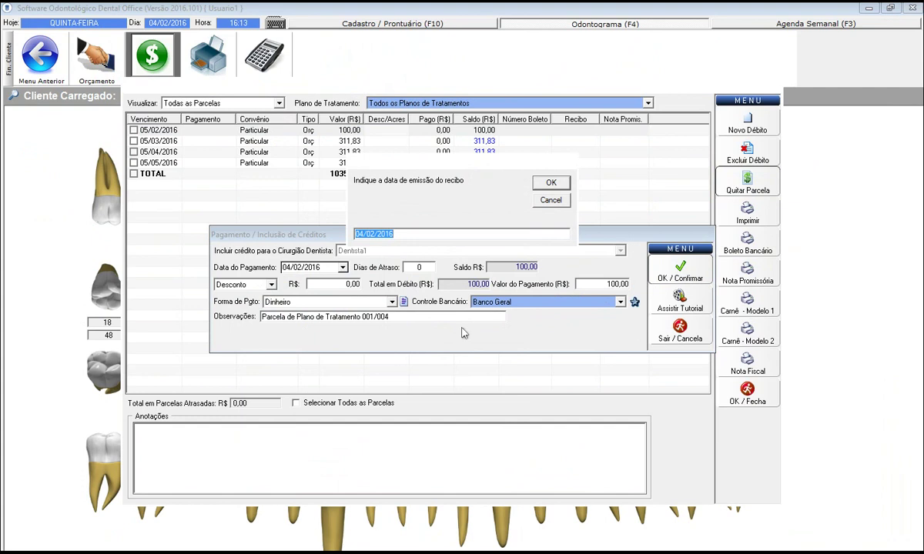
key(Return)
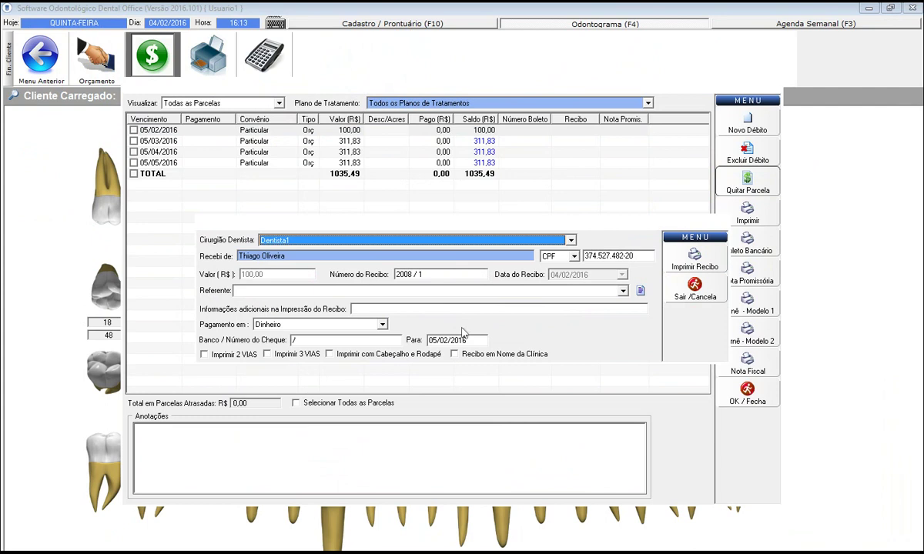
click(205, 354)
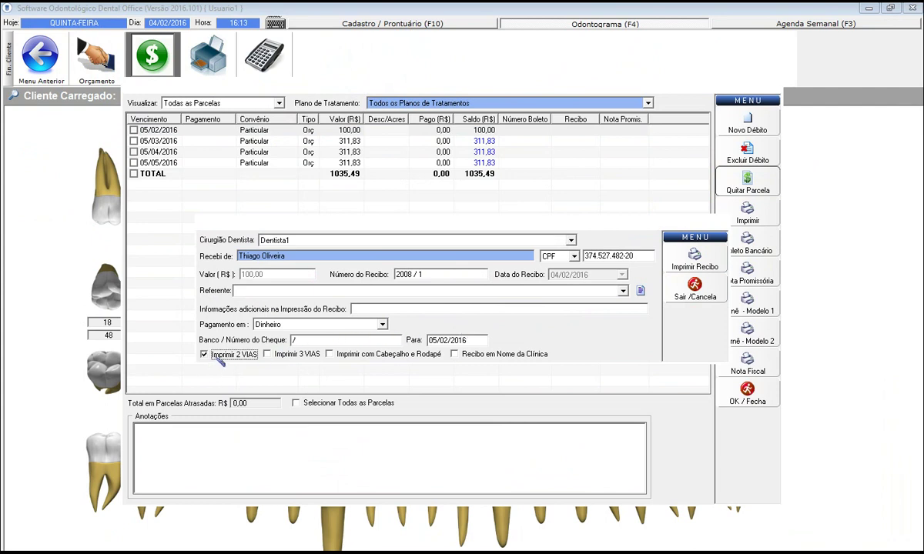
click(688, 260)
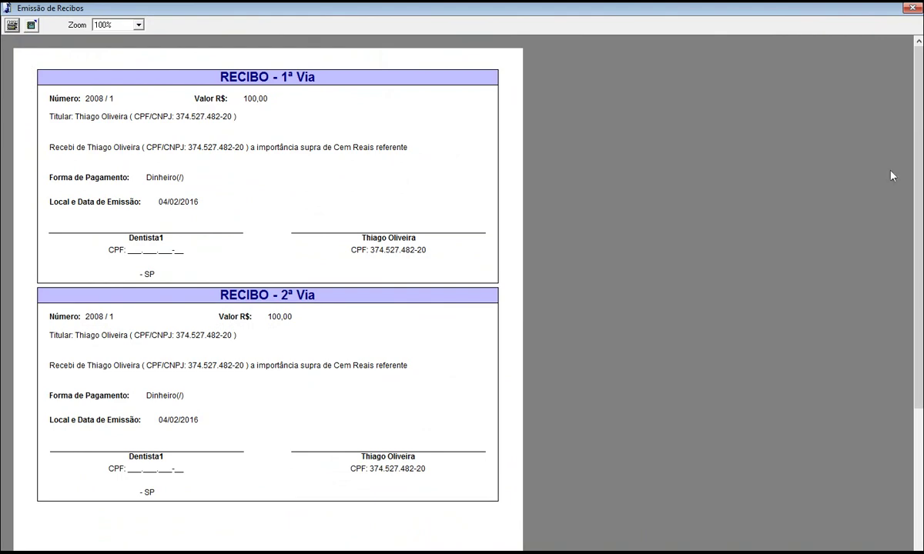
click(914, 8)
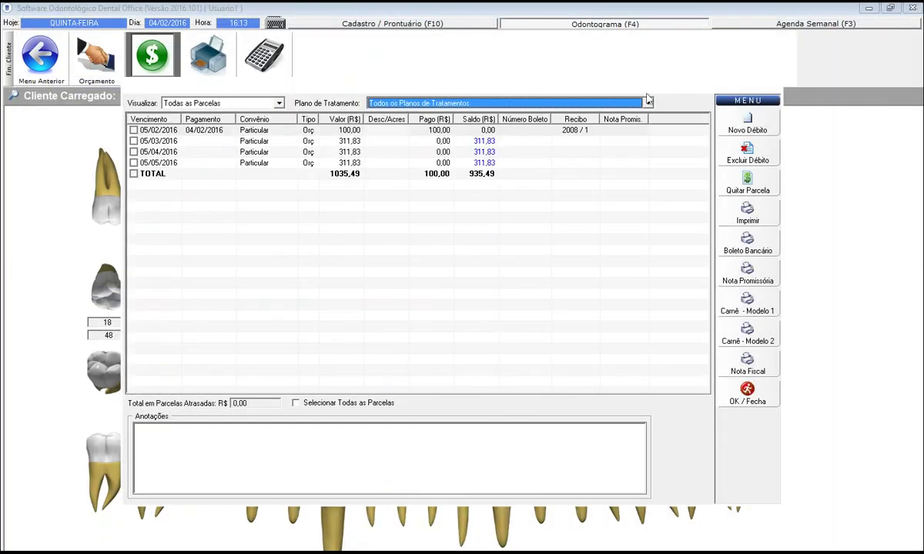
Review the payment history of the installment due 05/02/2016, close it and look over the installment's other options.
click(494, 132)
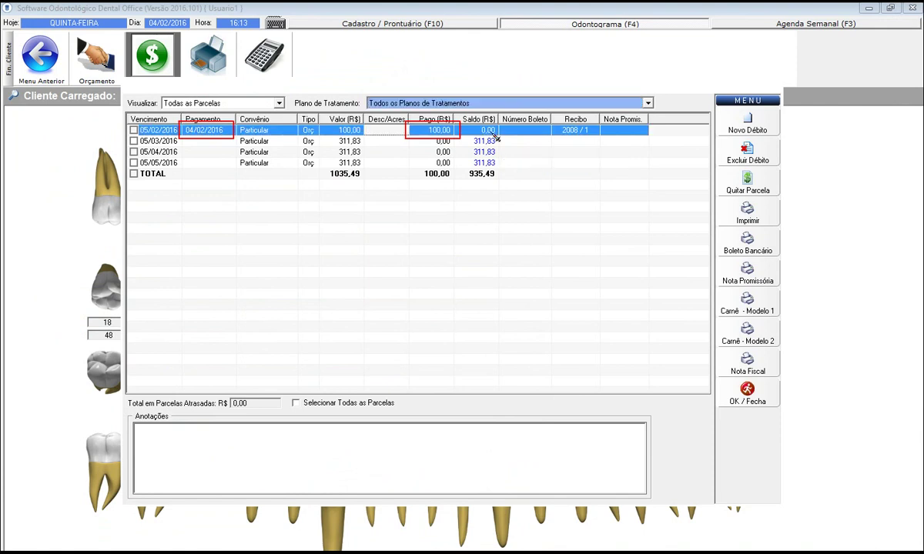
right_click(199, 133)
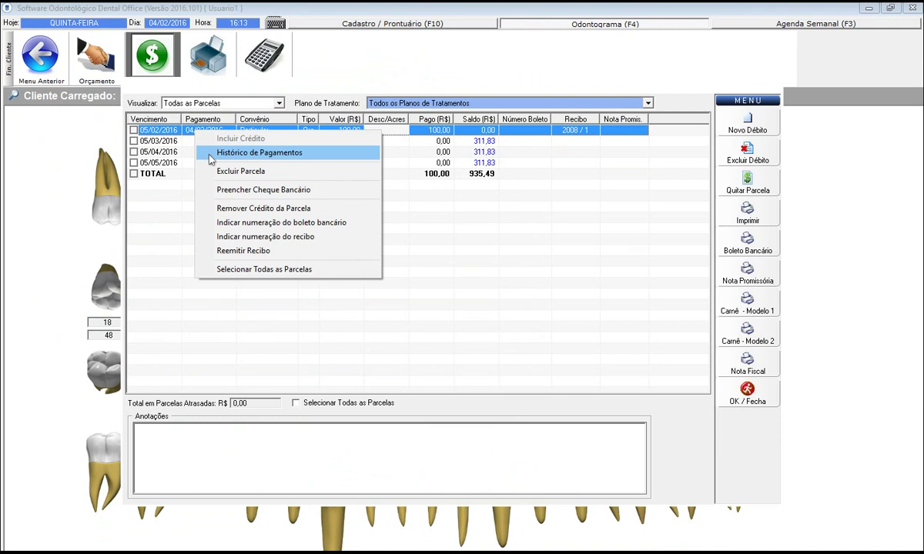
click(210, 157)
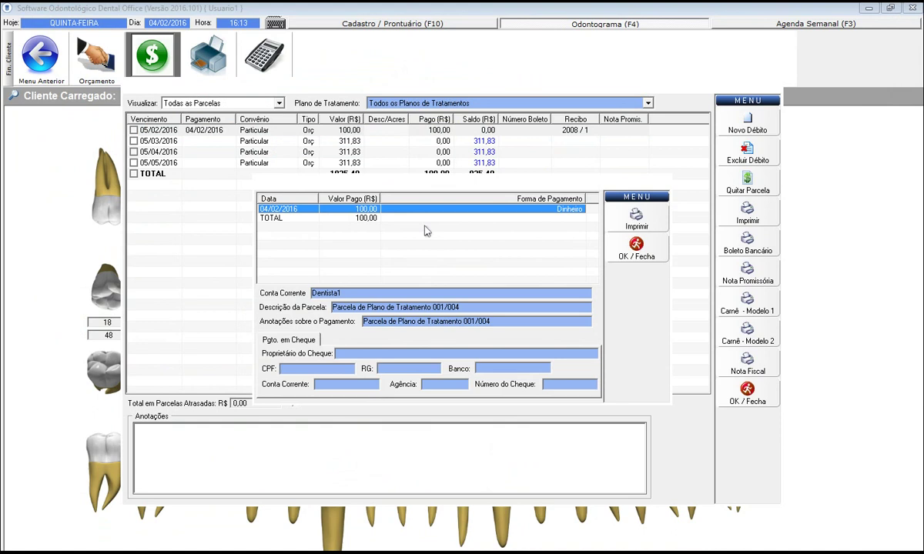
click(628, 253)
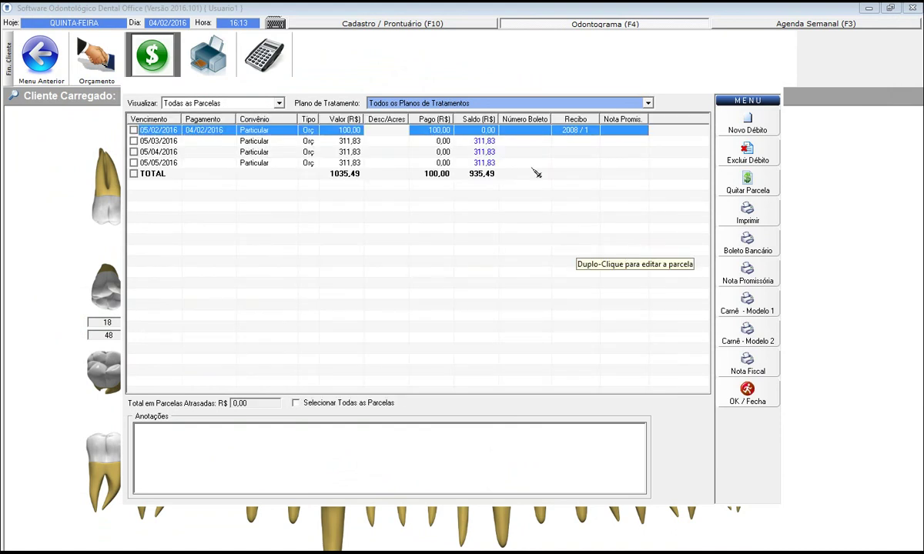
right_click(510, 139)
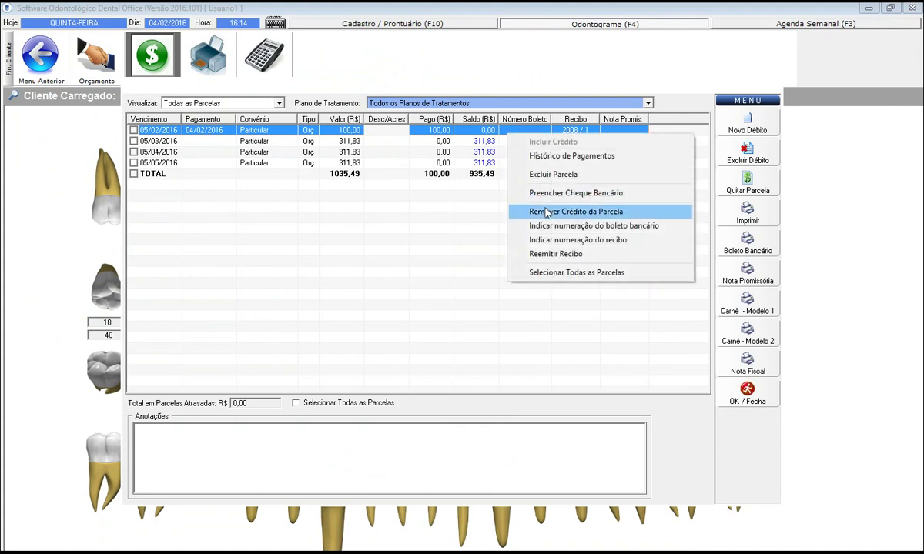
click(343, 199)
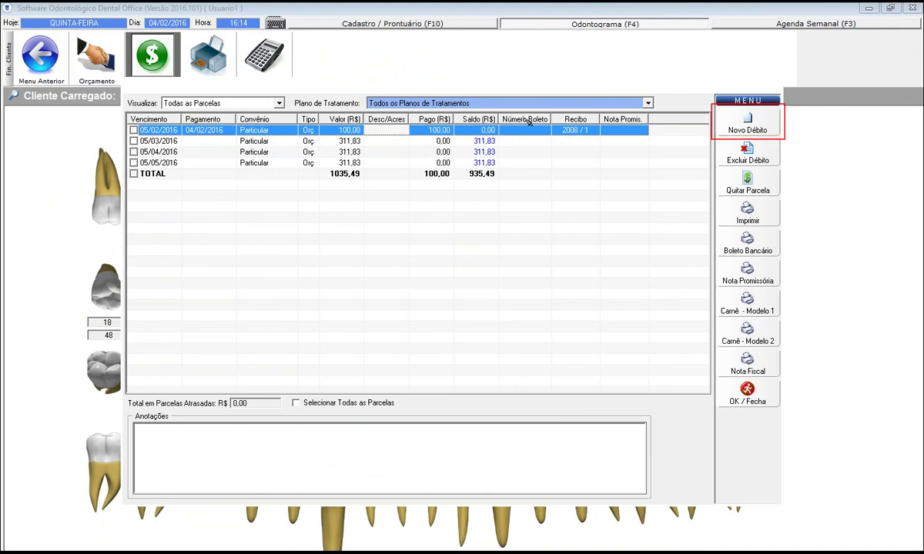
Start a new debit for the client, keeping the type Parcelas de Mensalidade / Manutenção, and set the number of installments to 12.
click(742, 128)
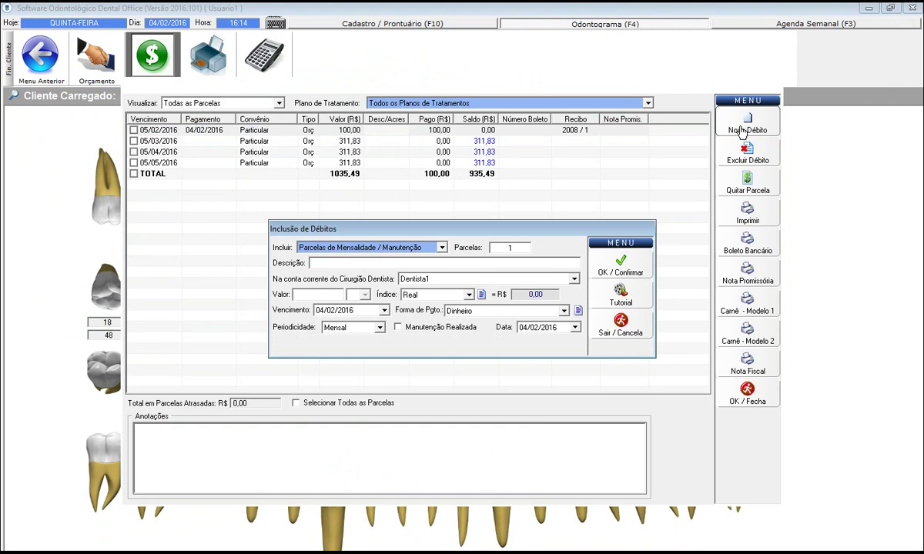
click(438, 249)
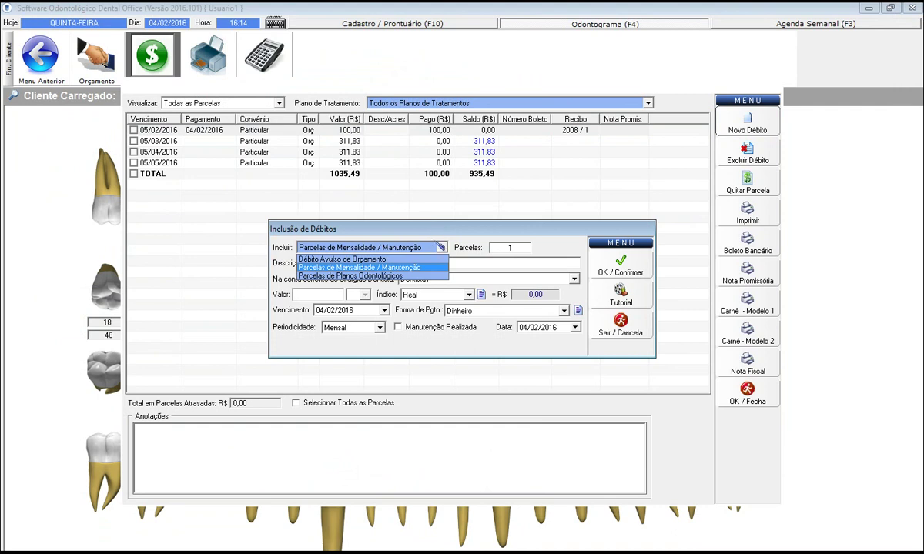
click(438, 247)
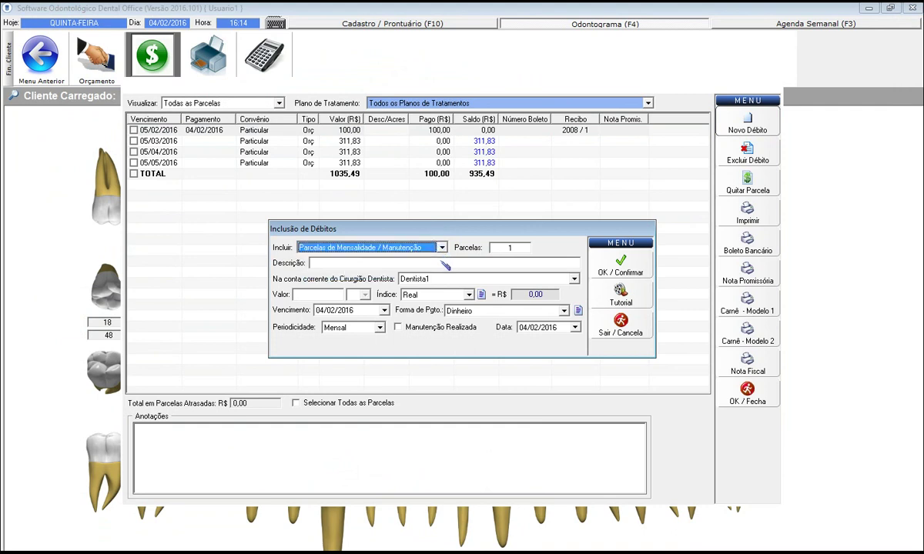
click(514, 246)
text(2)
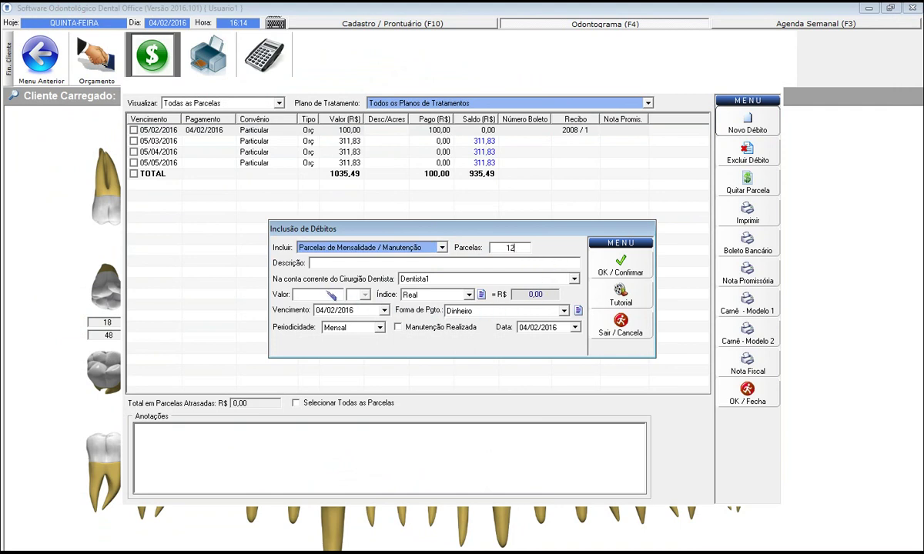
Set the new debit's installment value to 70, keep the Mensal periodicity and confirm the inclusion.
click(329, 297)
text(70)
click(378, 328)
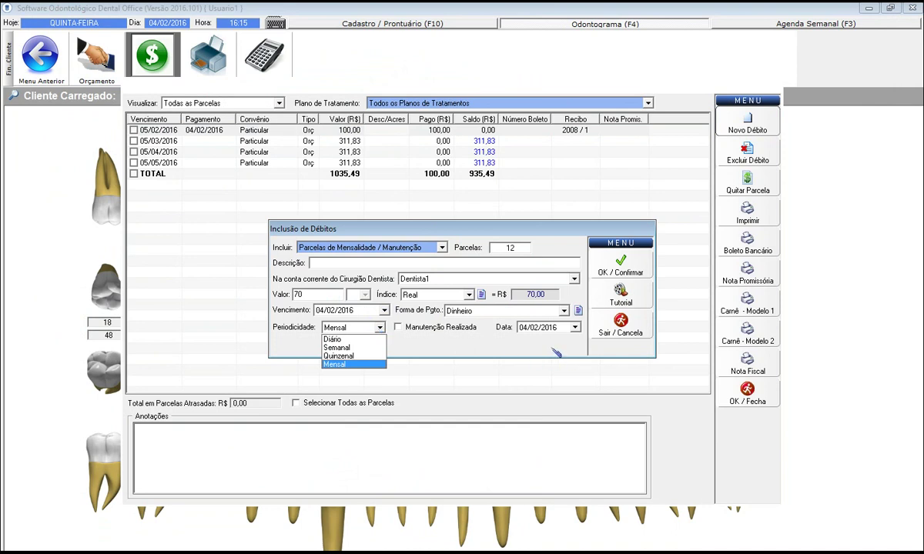
click(520, 327)
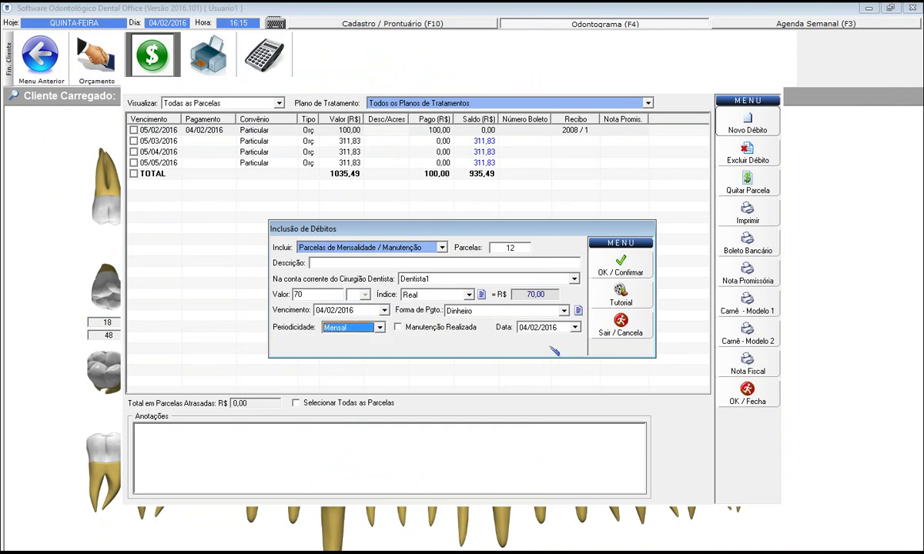
click(621, 274)
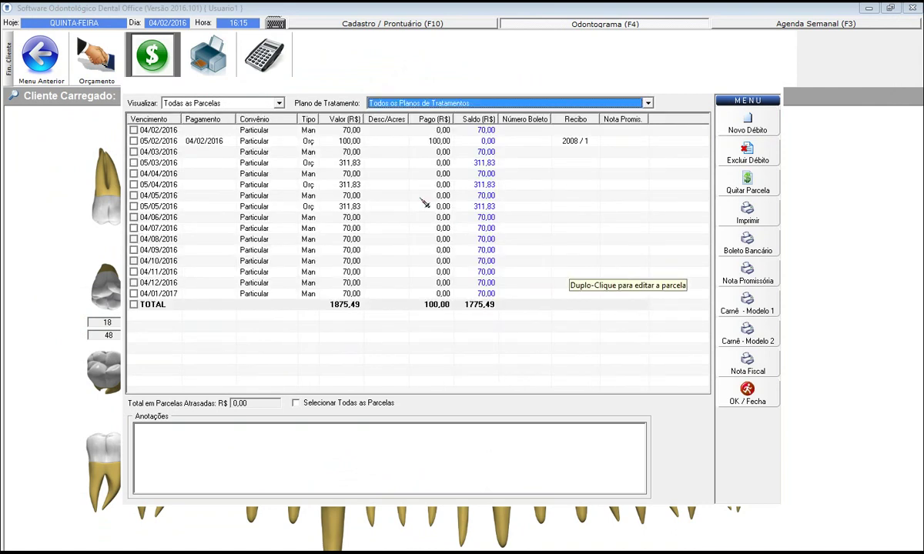
Compare the maintenance and budget installments due 04/02/2016 and 05/02/2016, and preview and close the client's current account report.
click(318, 131)
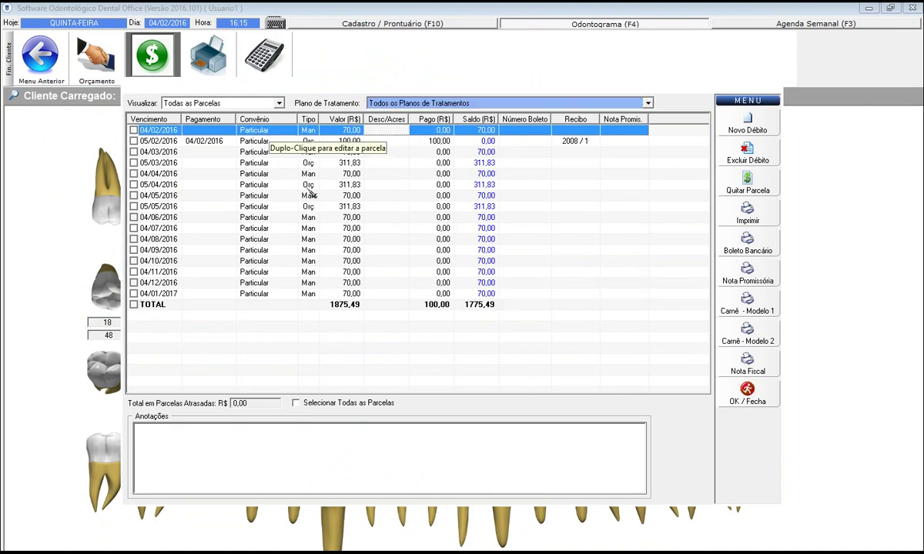
click(302, 141)
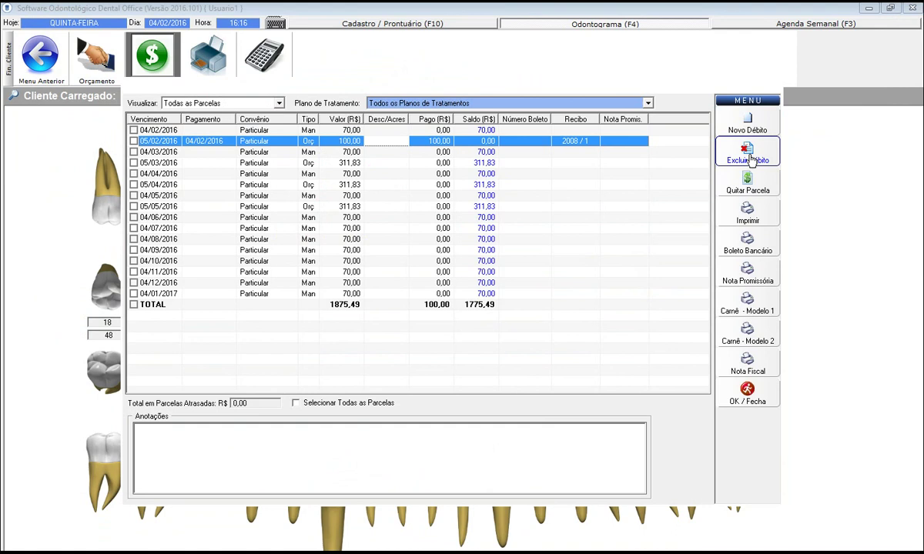
click(748, 227)
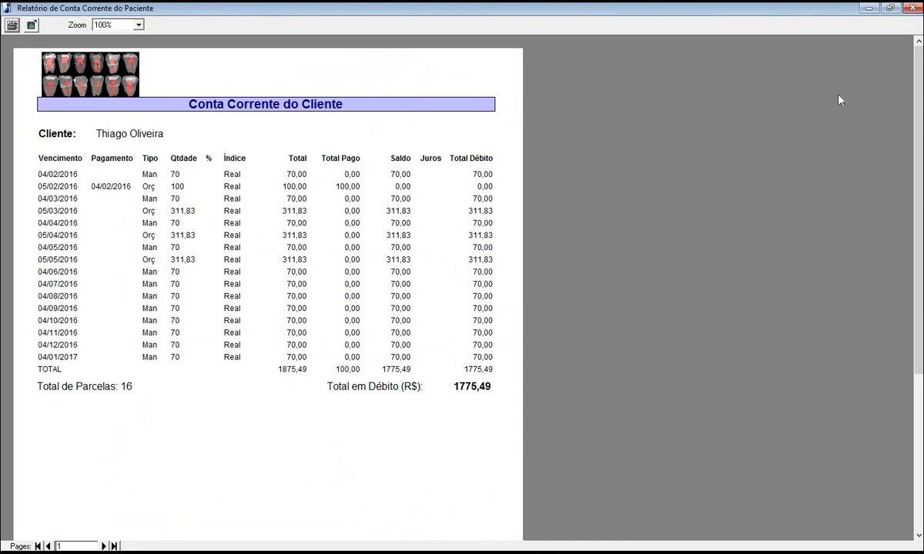
click(914, 8)
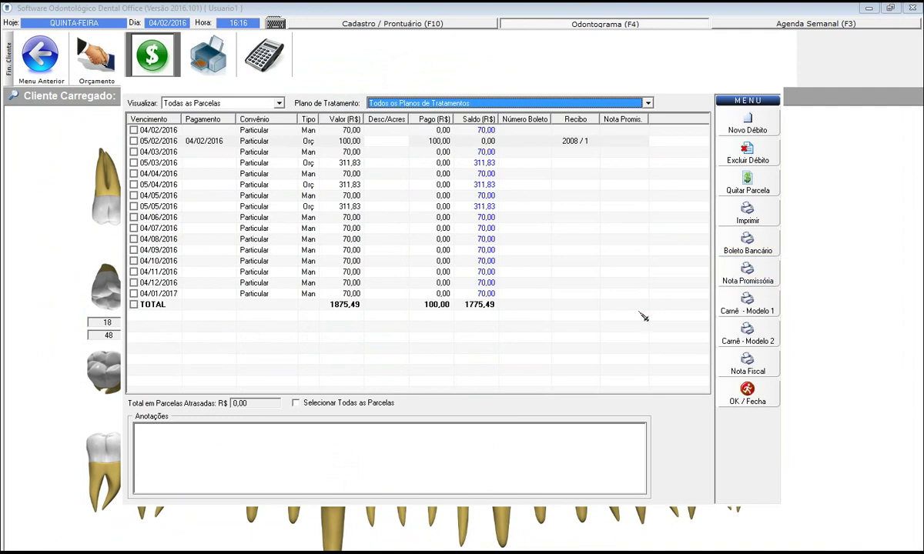
Mark the installment due 04/08/2016 and print its promissory note.
click(278, 243)
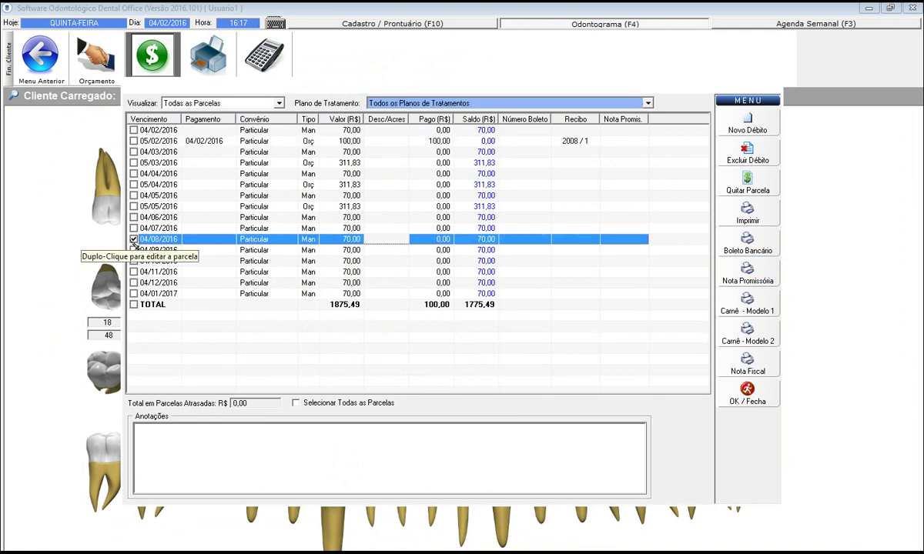
click(750, 280)
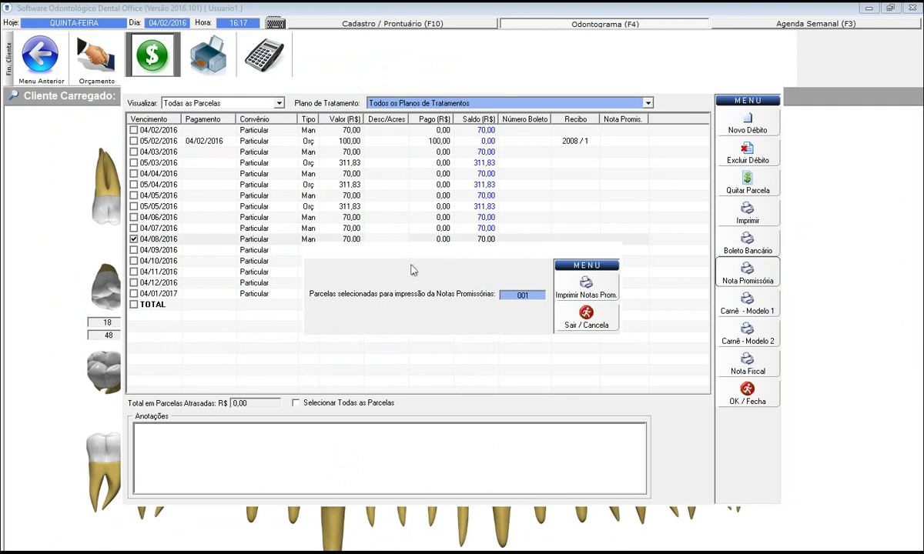
click(576, 285)
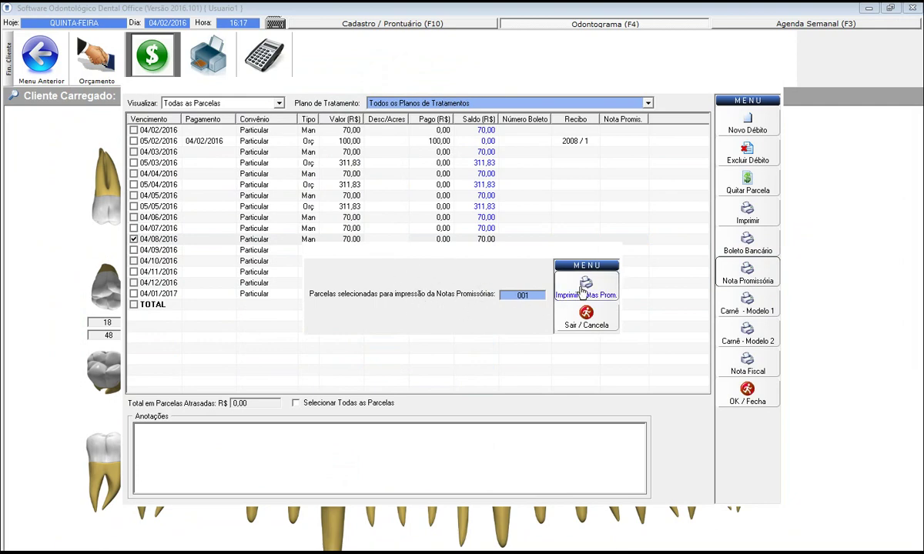